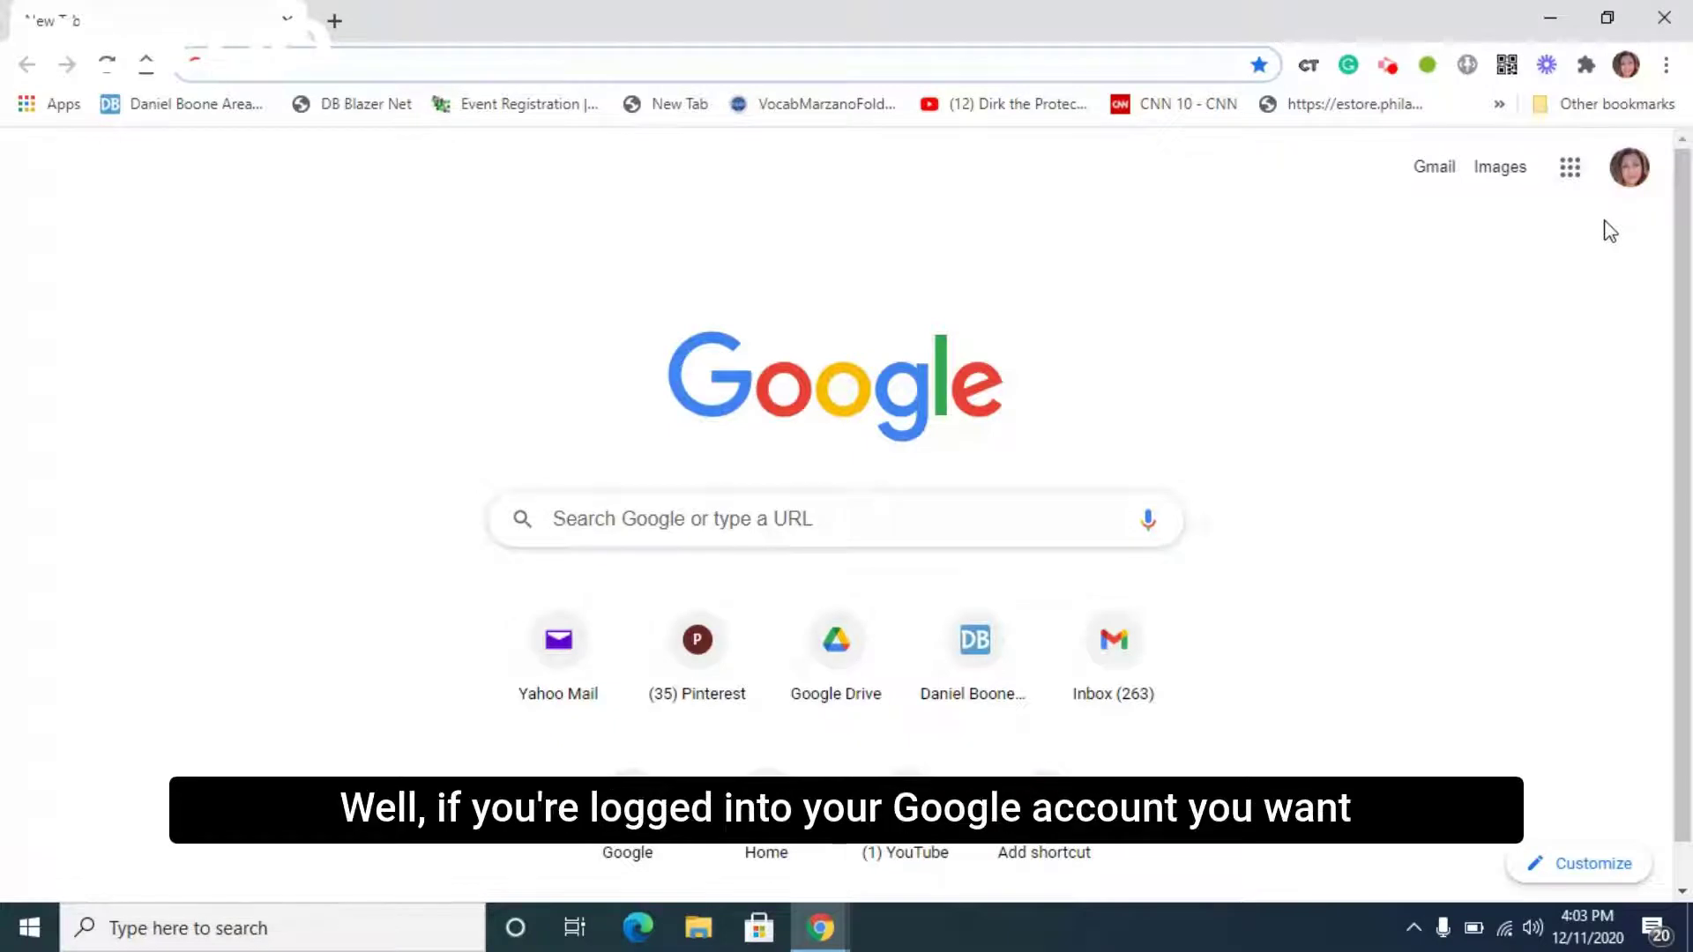
Open Jamboard from Chrome's Google apps menu, scrolling down the panel to find it.
click(1570, 167)
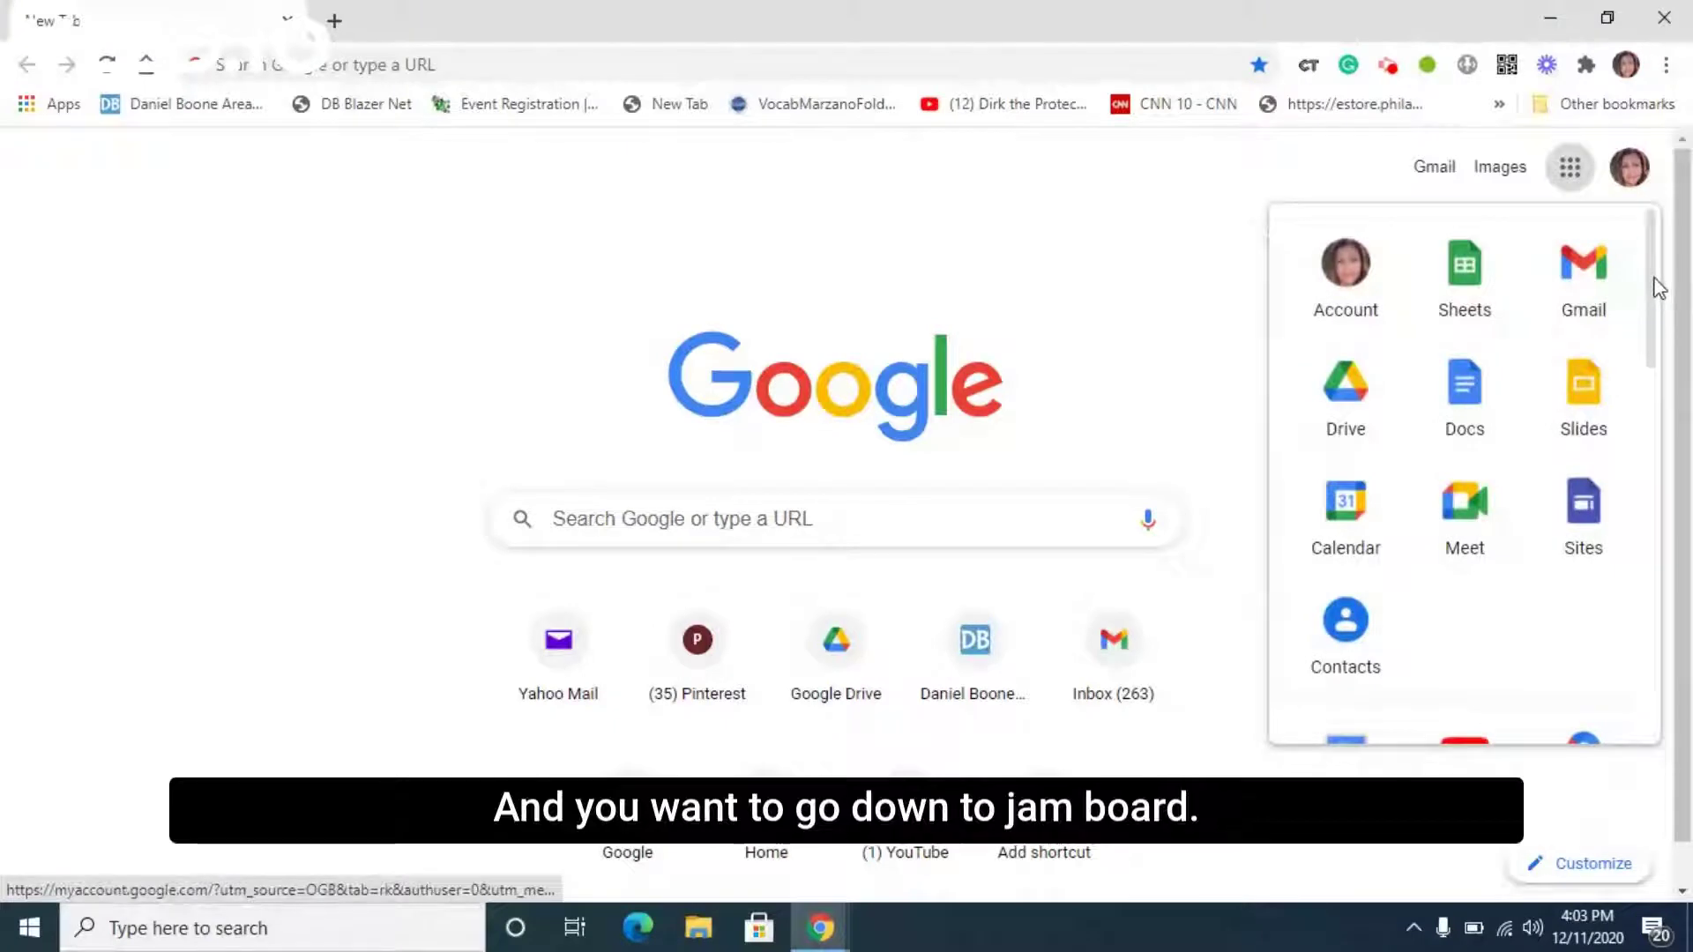
drag(1657, 287, 1649, 505)
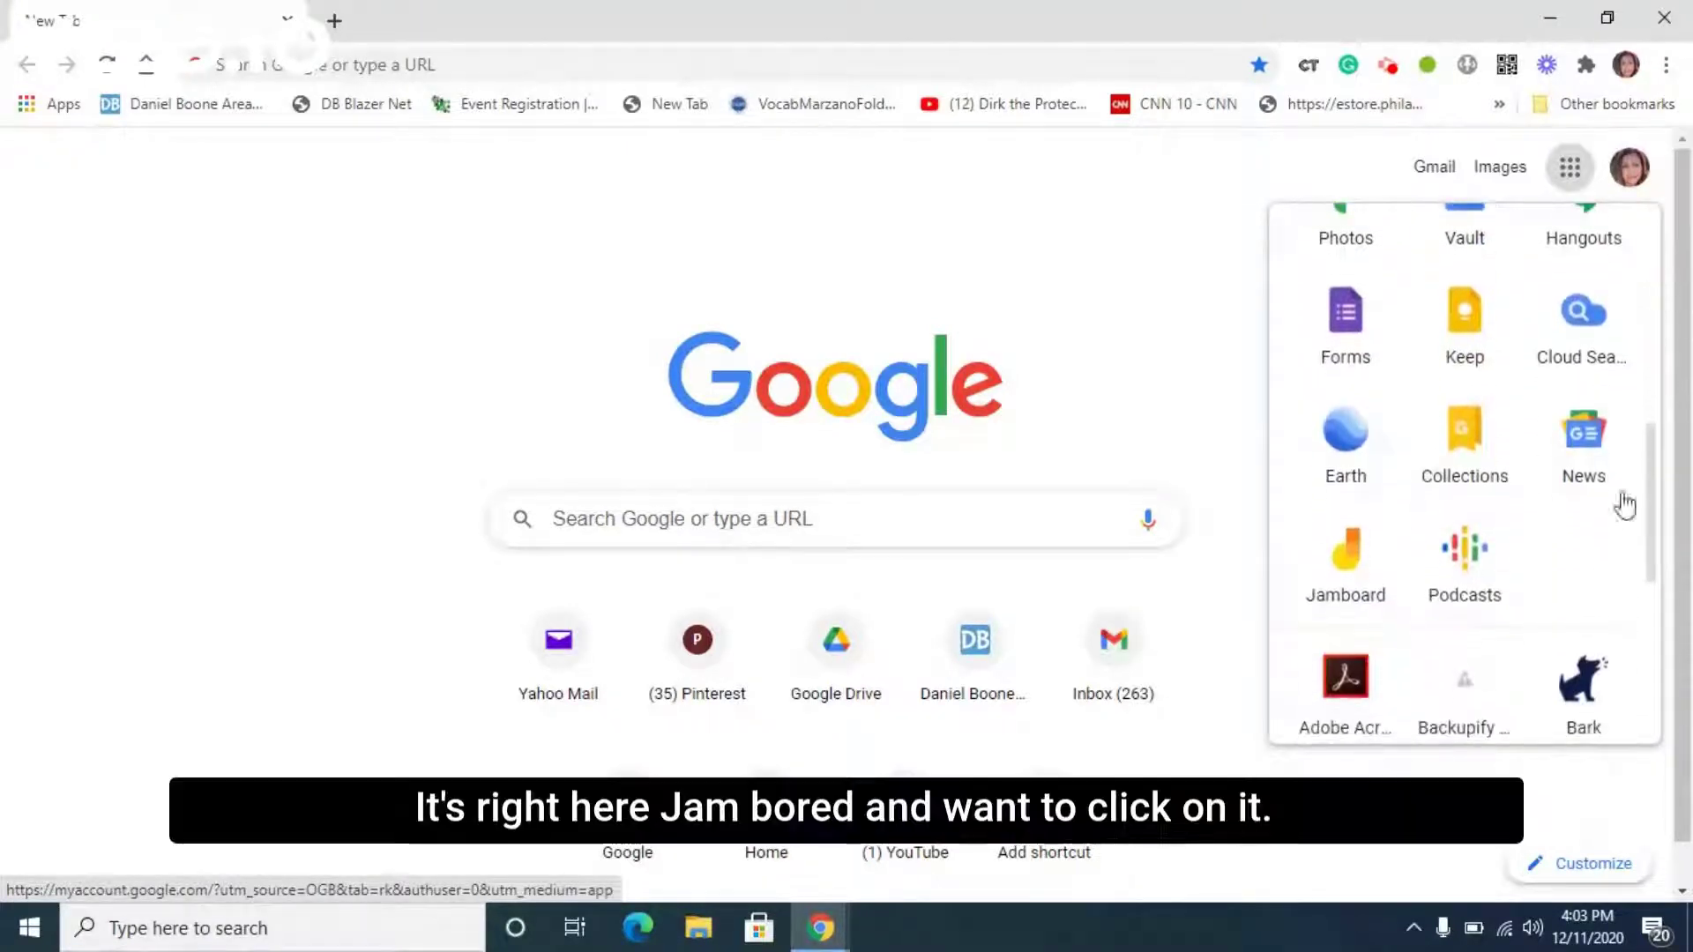
click(1369, 593)
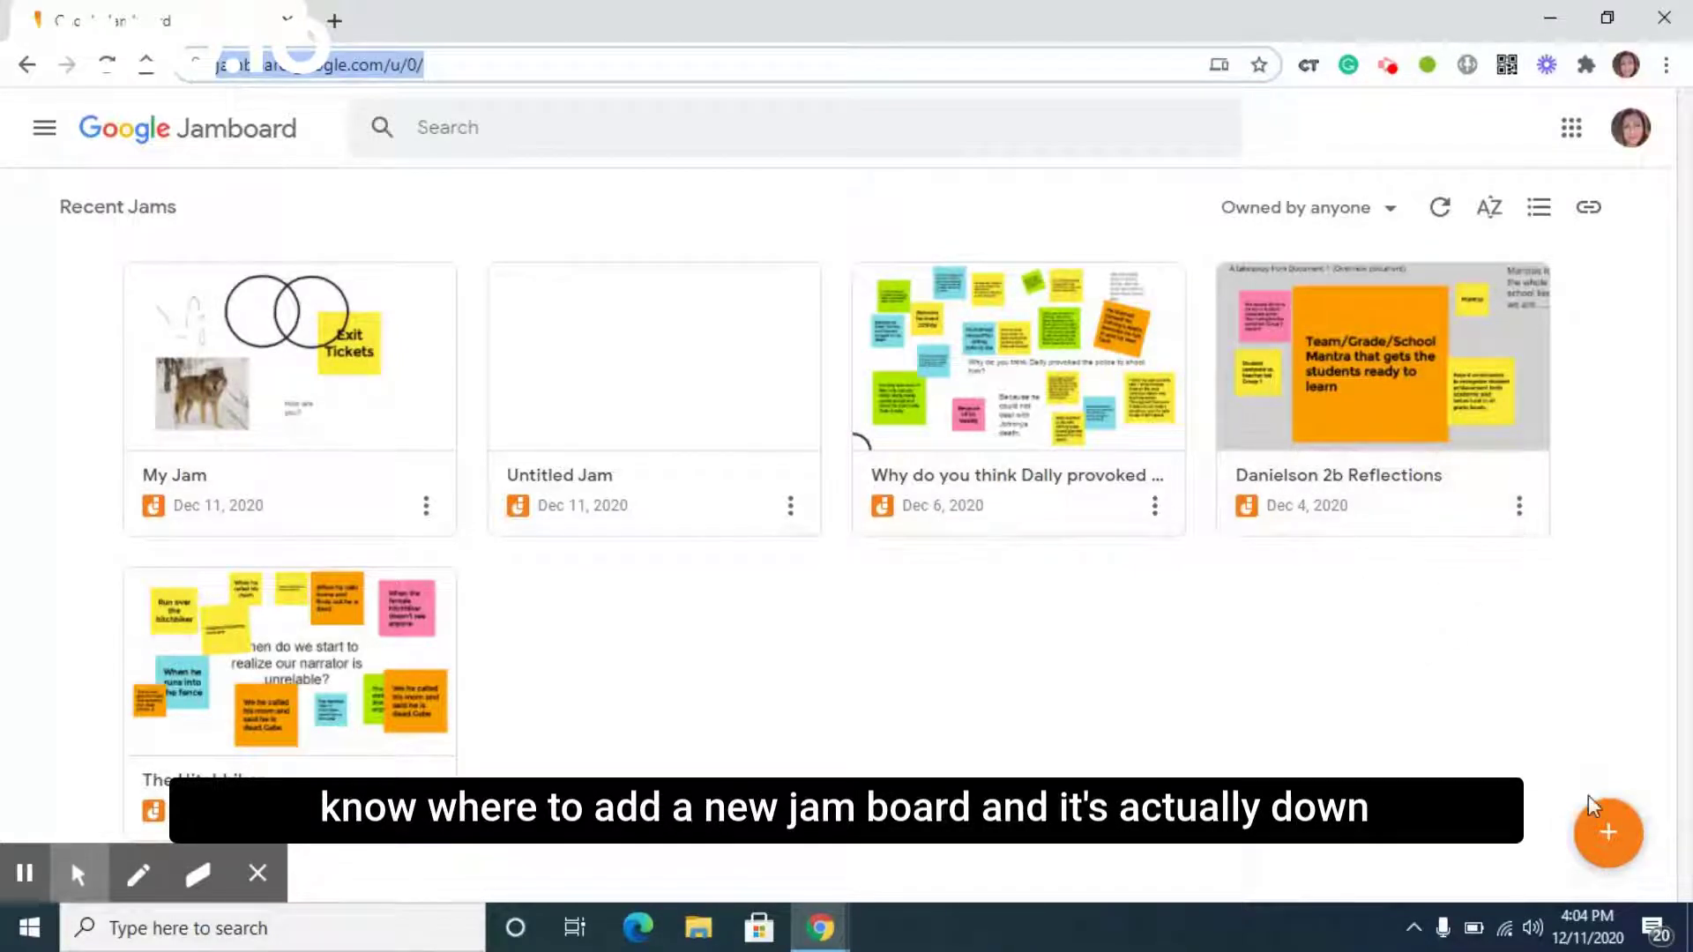
Create a new jam and rename it from Untitled Jam to 'my jam2'.
click(1616, 835)
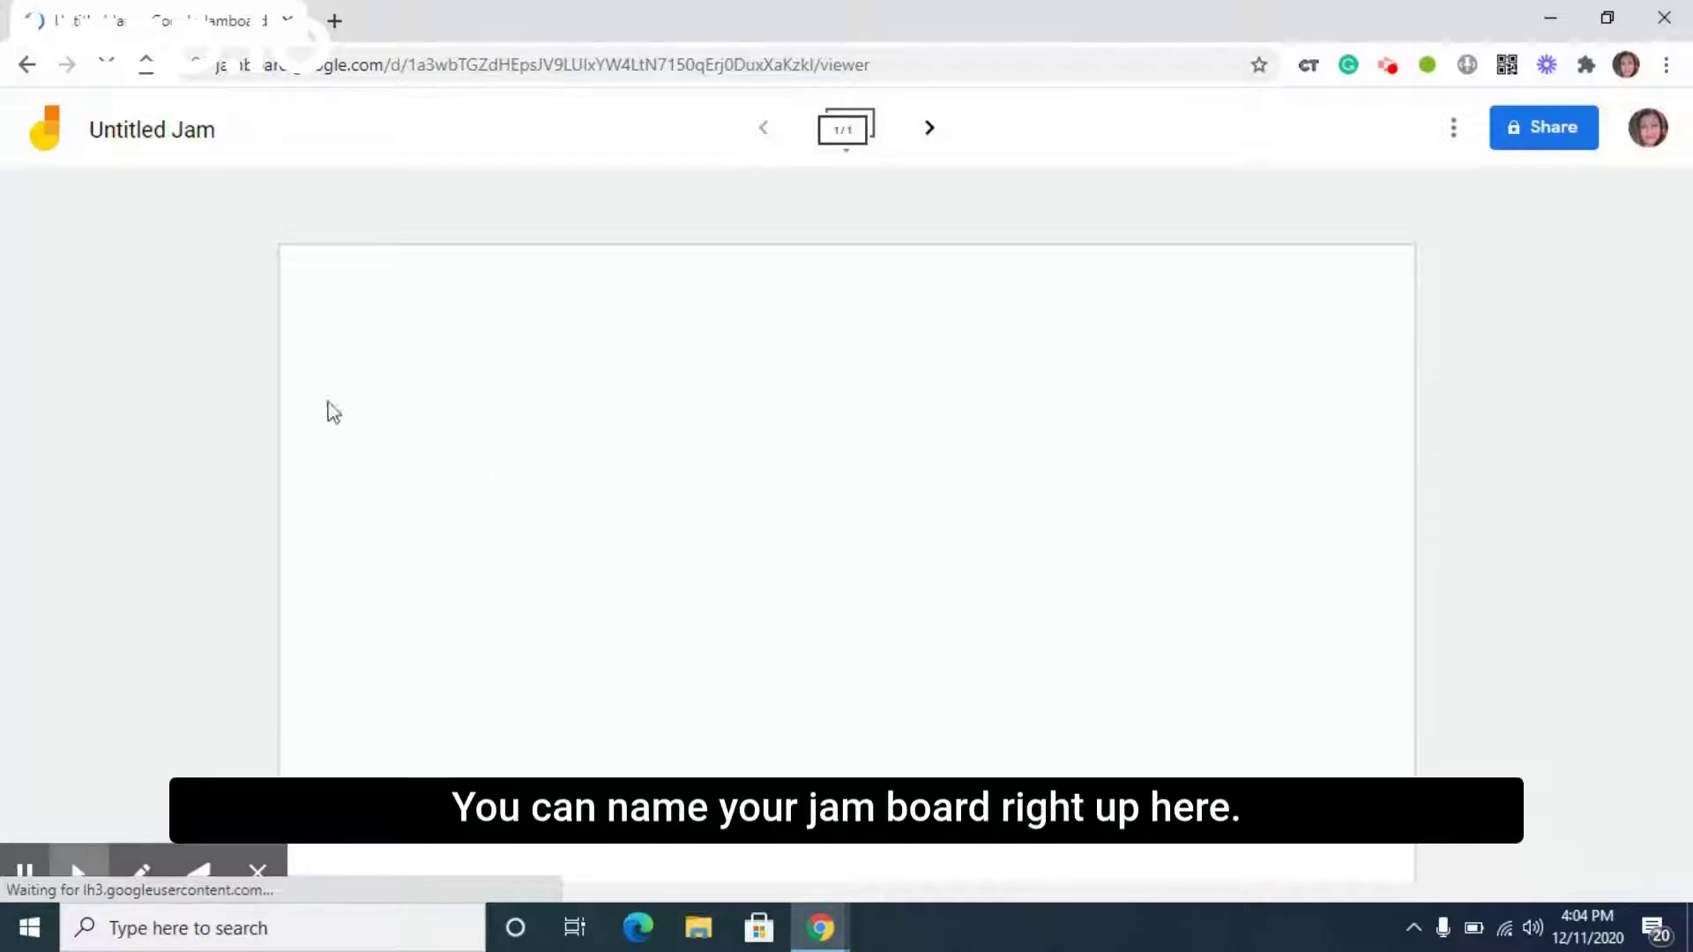
click(152, 132)
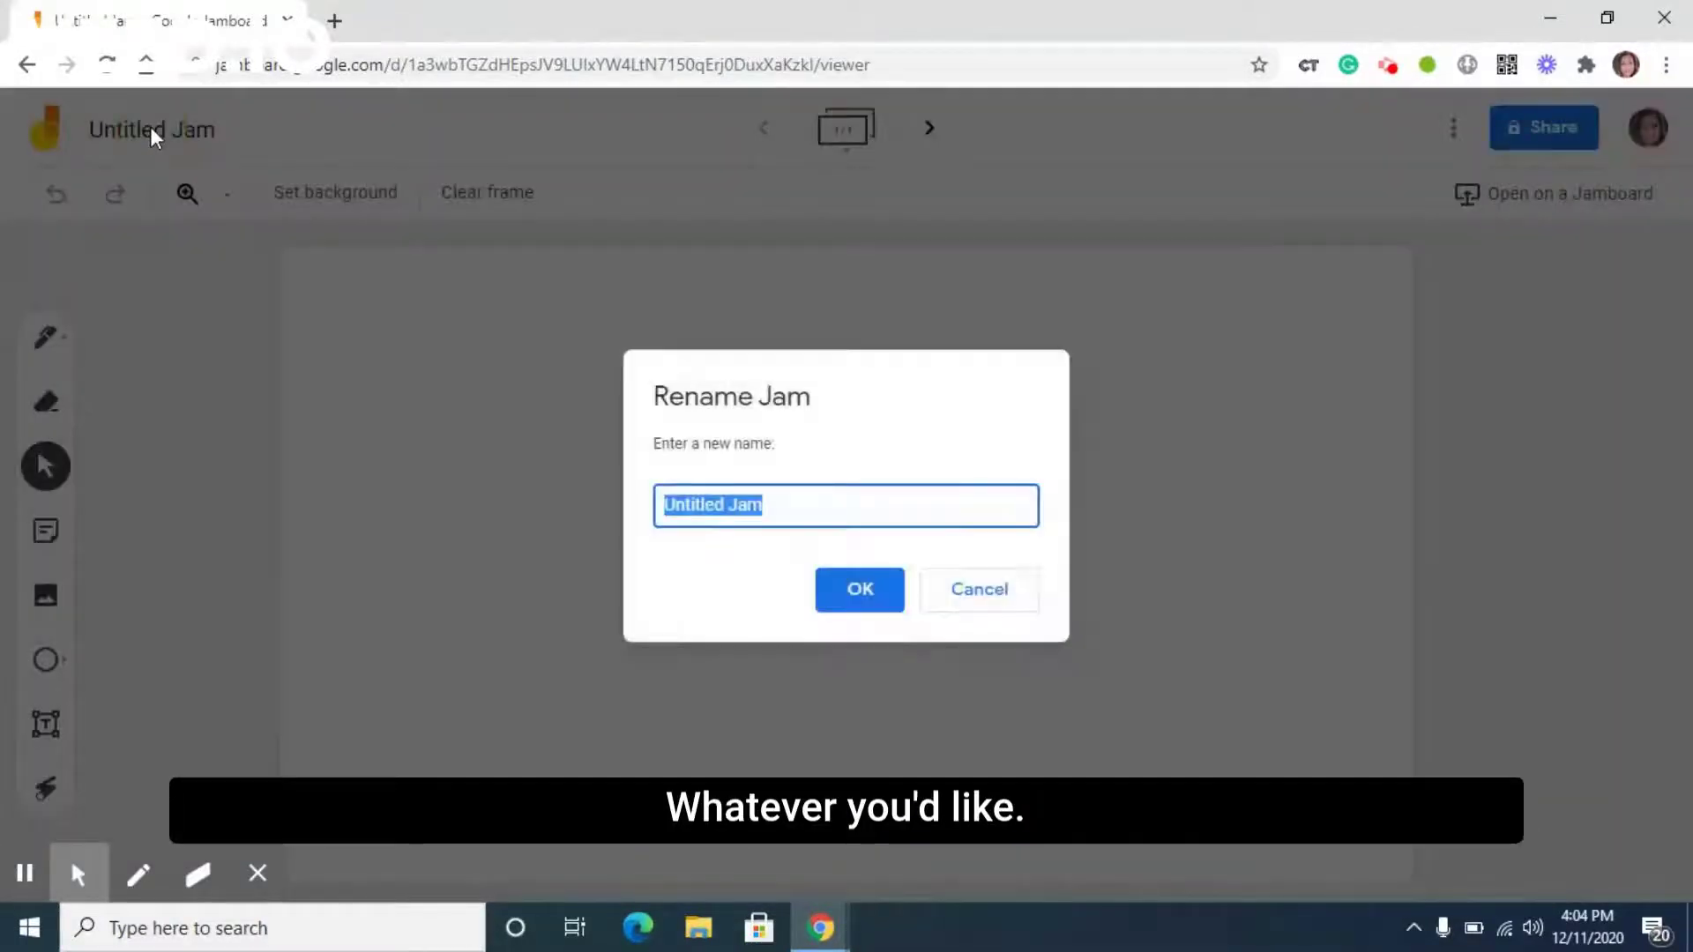
key(BackSpace)
text(my jam)
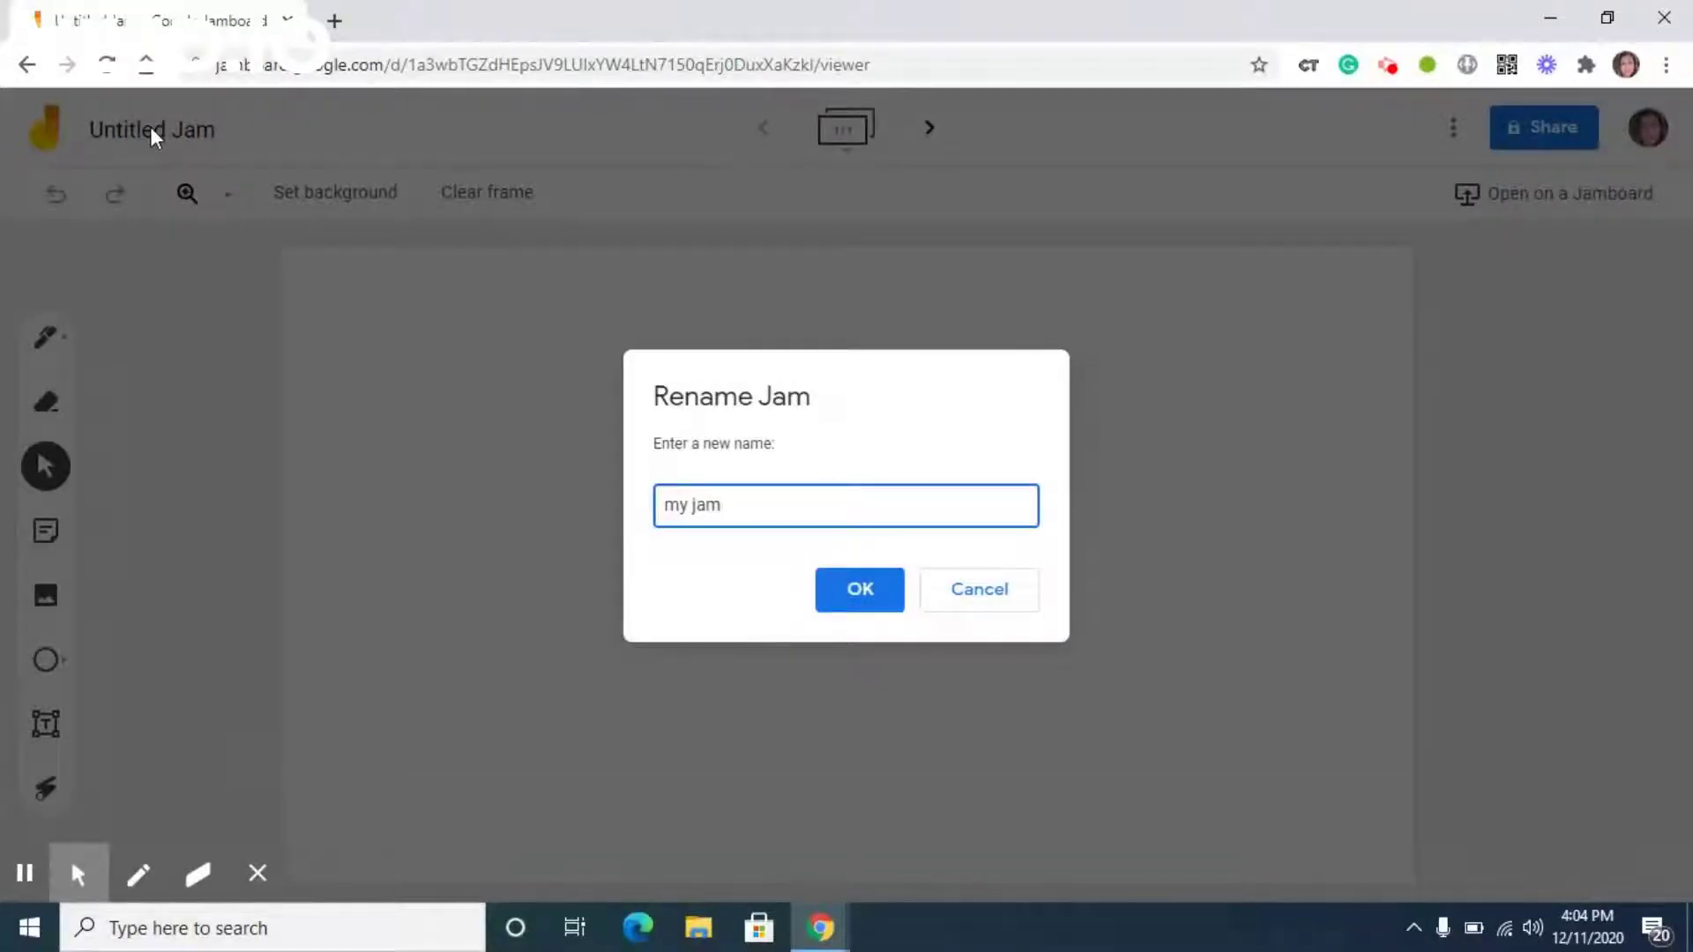
text(2)
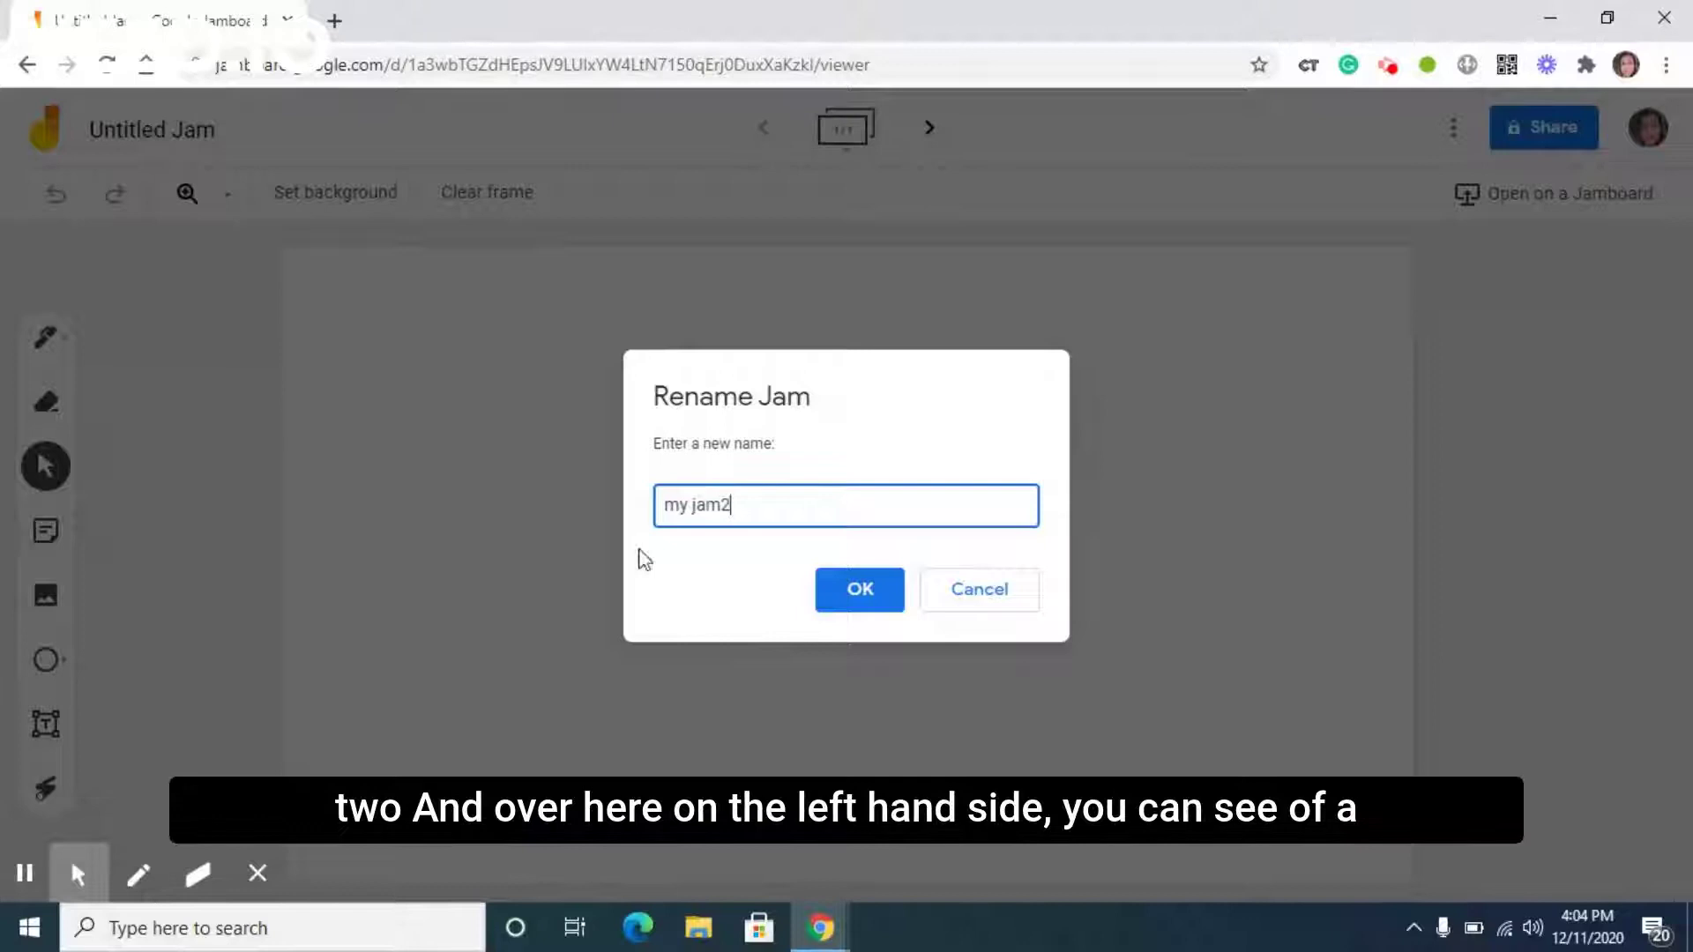
click(863, 589)
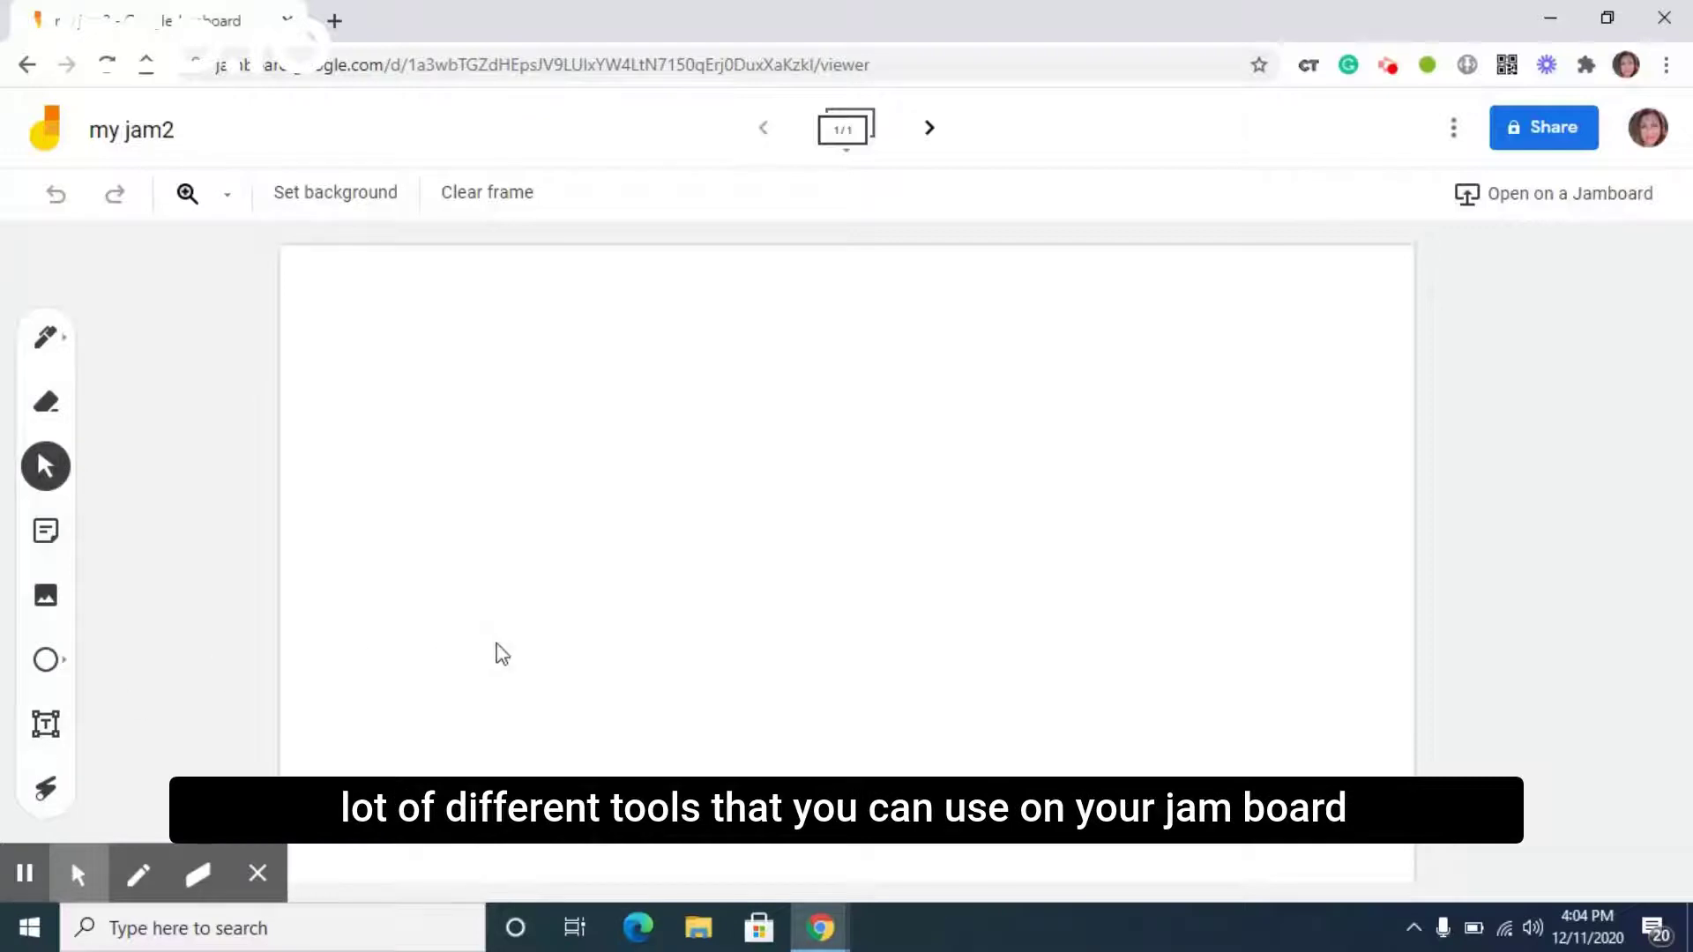
Draw a curved pen stroke near the top left, then erase its starting portion.
click(40, 342)
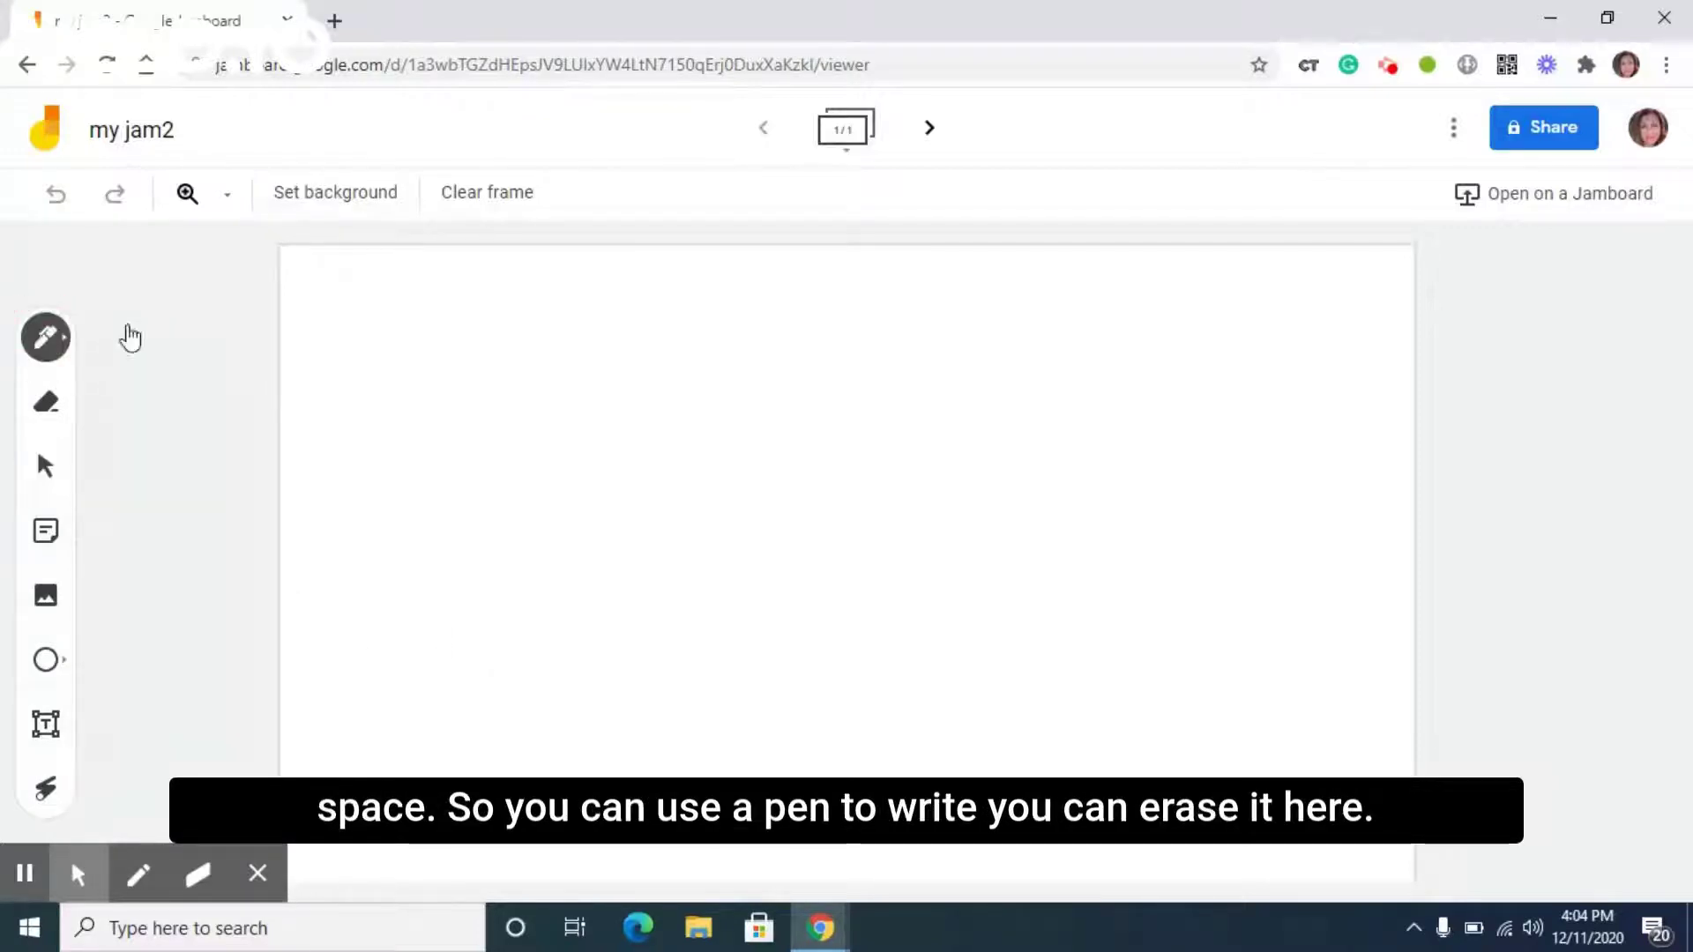
drag(412, 356, 499, 416)
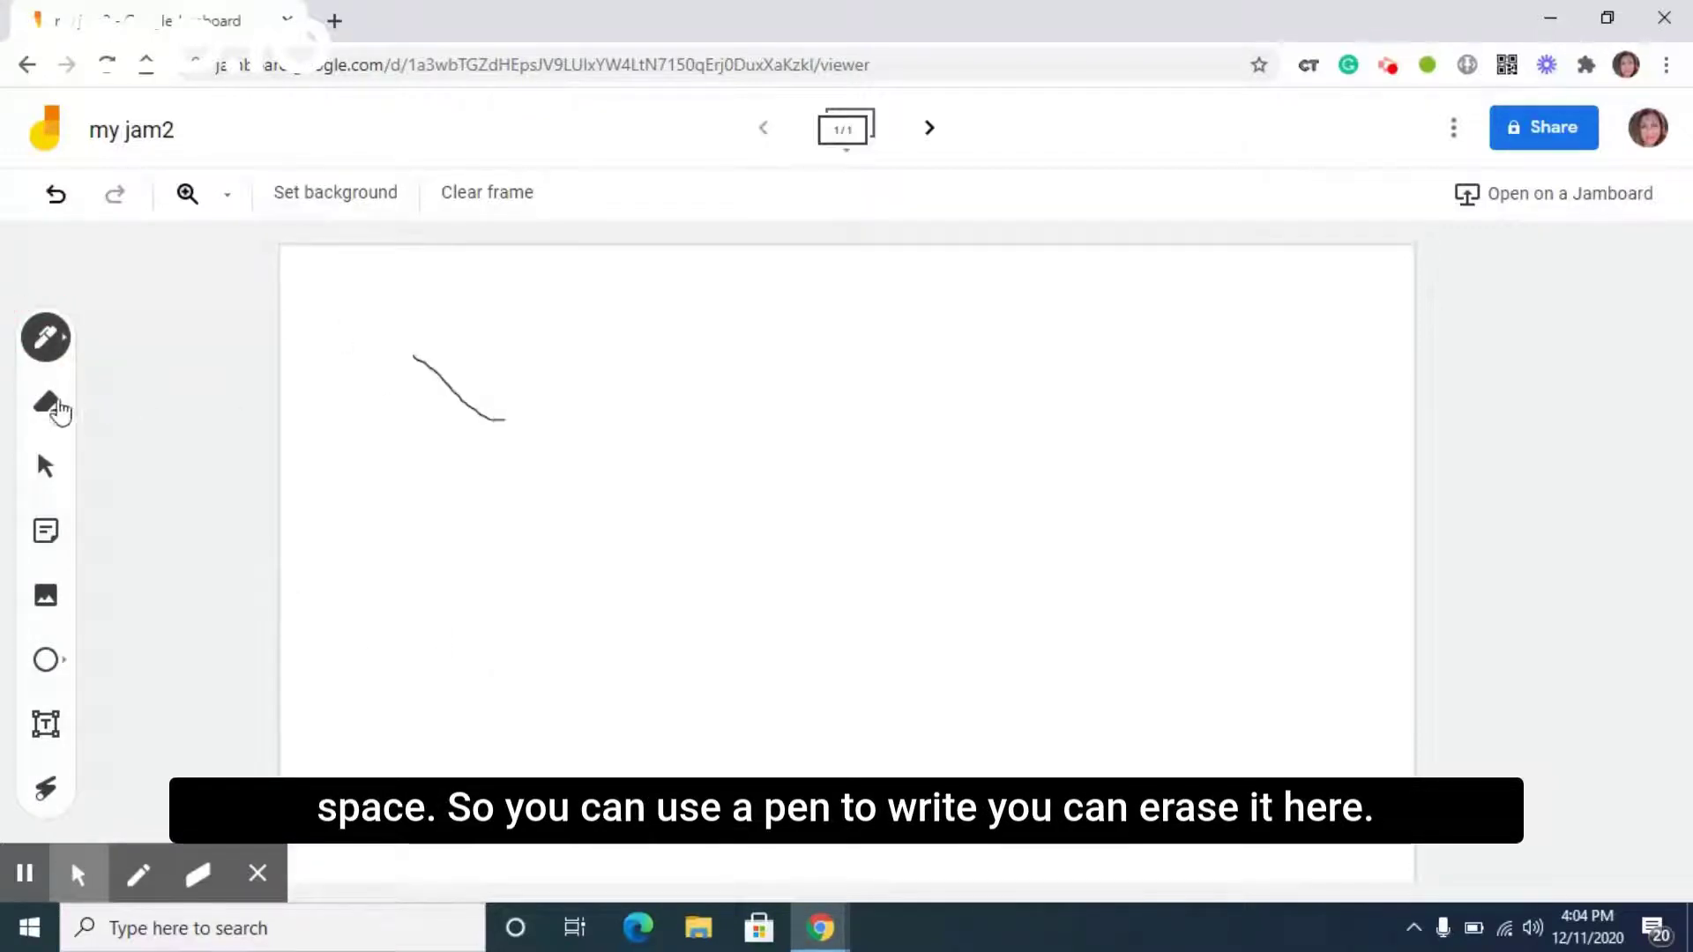
click(53, 406)
mouse_move(408, 357)
mouse_down()
mouse_move(510, 435)
mouse_move(449, 416)
mouse_move(488, 377)
mouse_move(449, 364)
mouse_up()
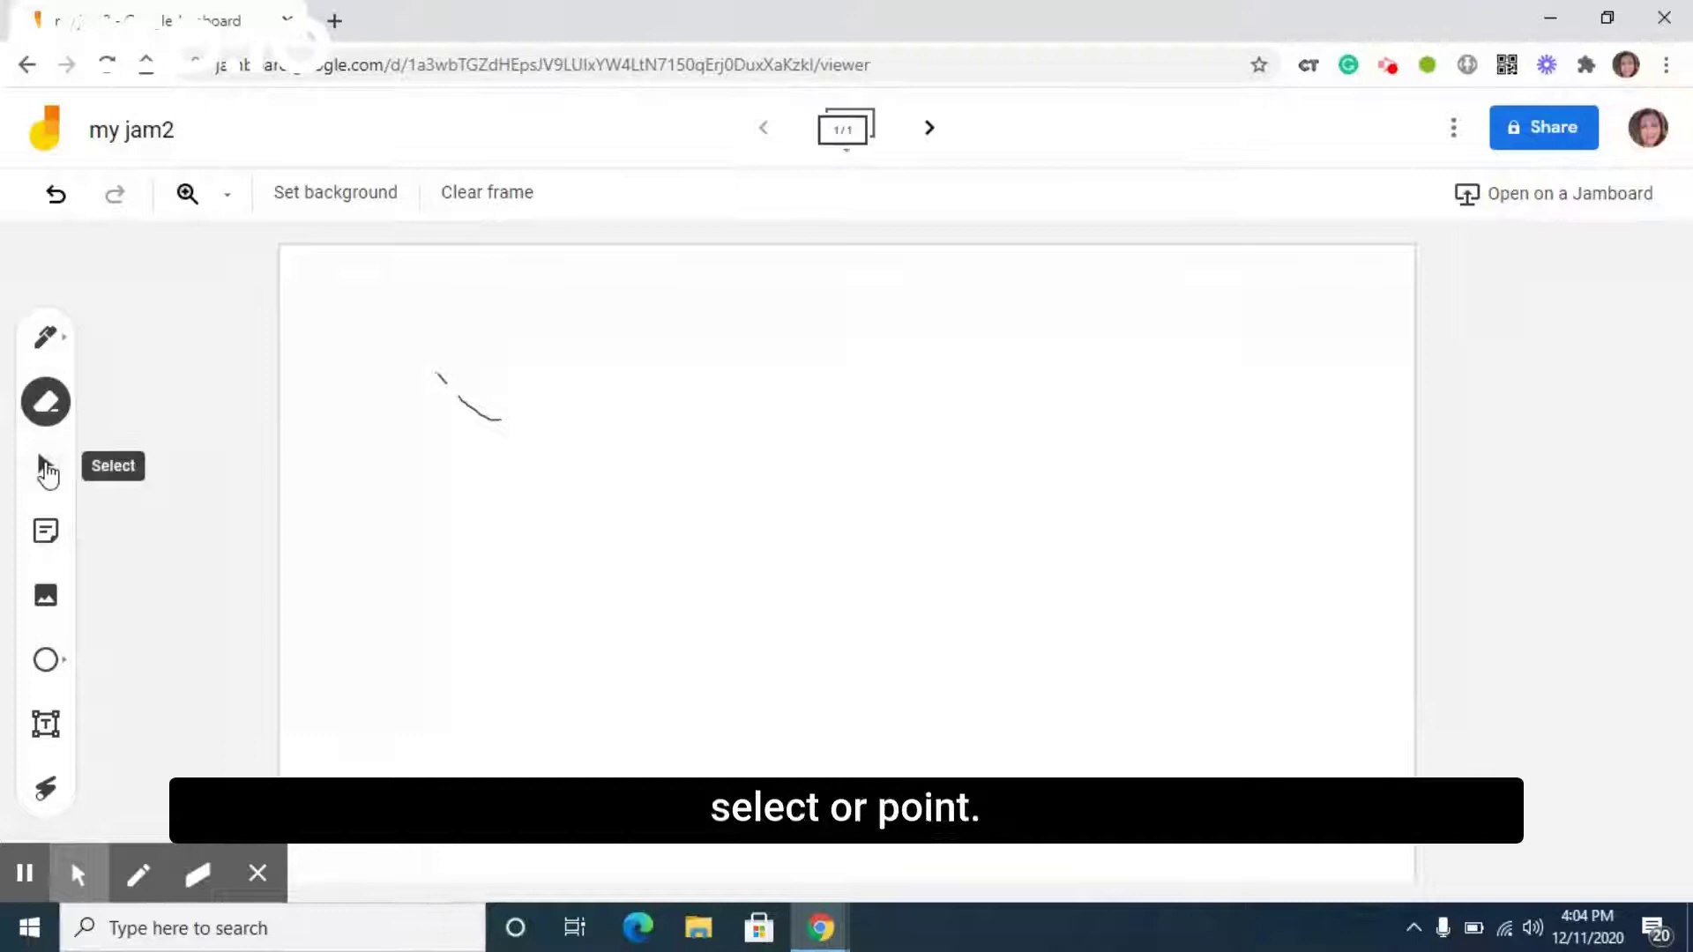
Add a blue sticky note reading 'Hi', discarding the extra empty note.
click(45, 531)
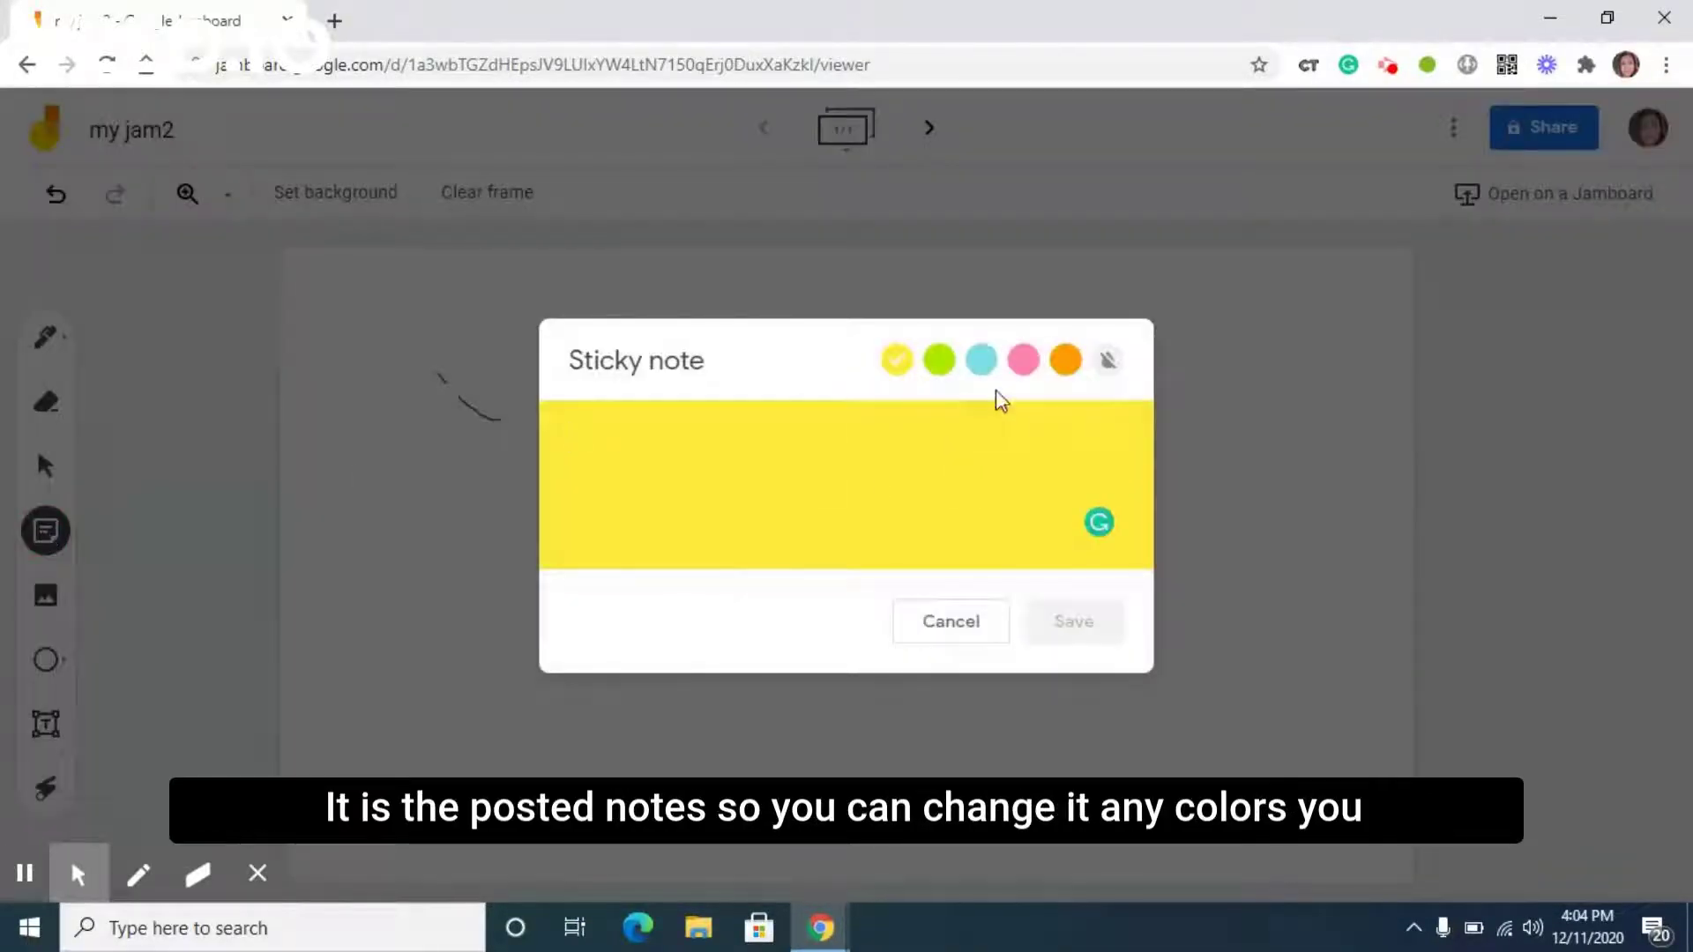
click(982, 362)
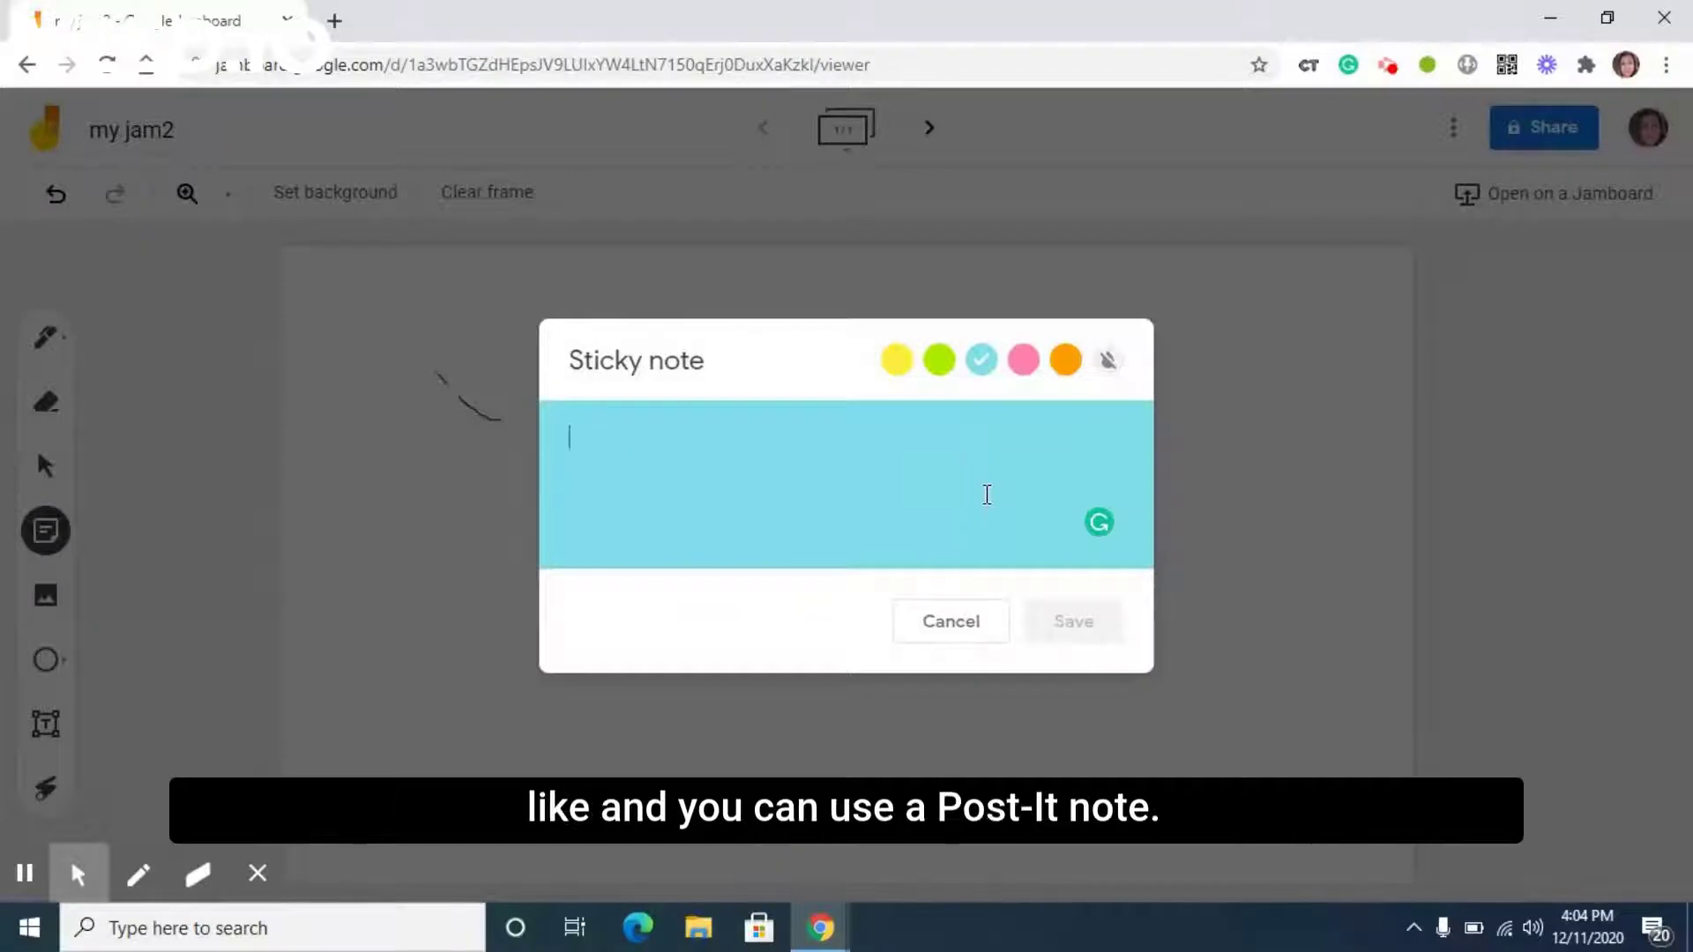
text(Hi)
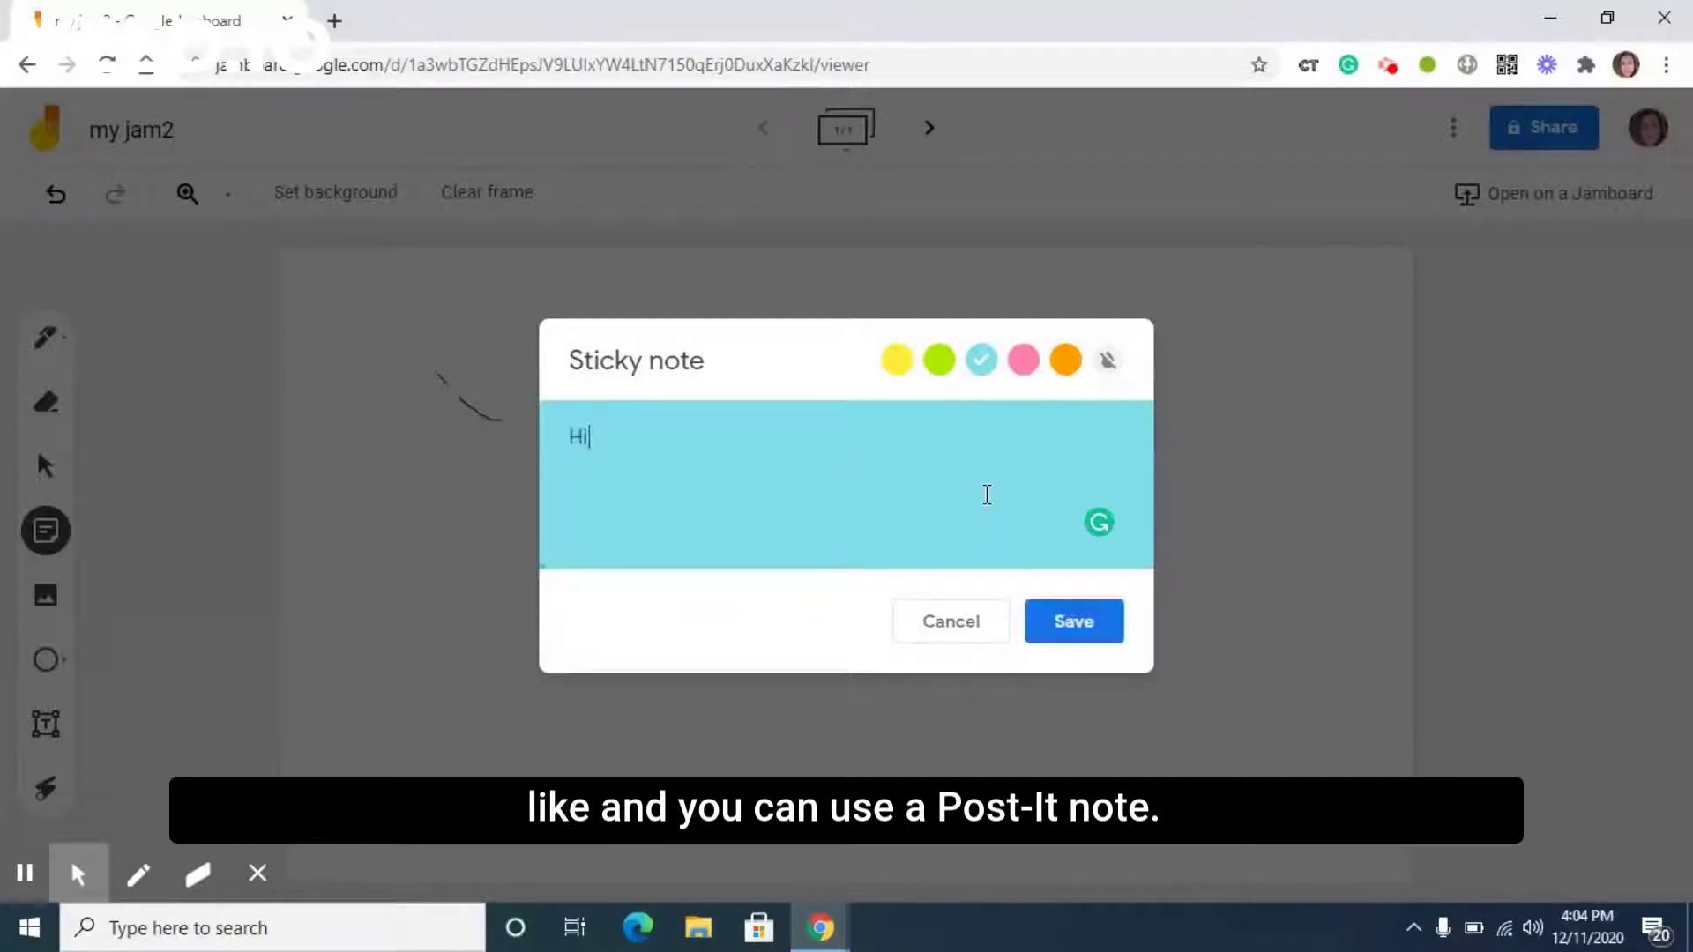
click(1092, 627)
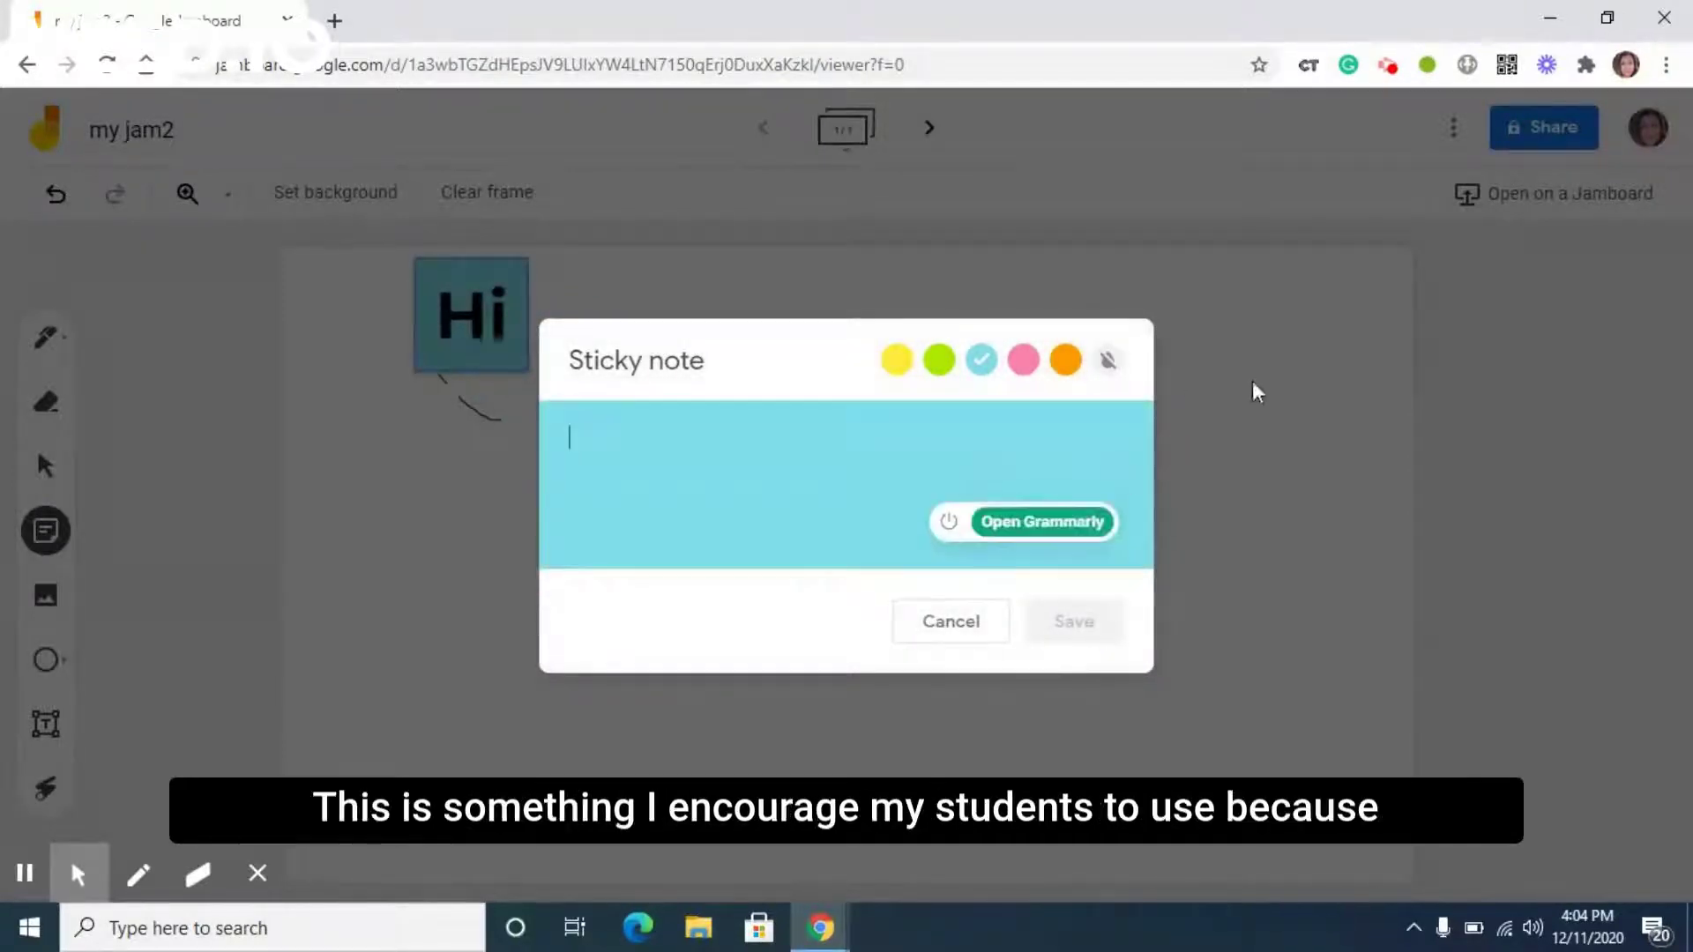
click(1050, 628)
click(980, 621)
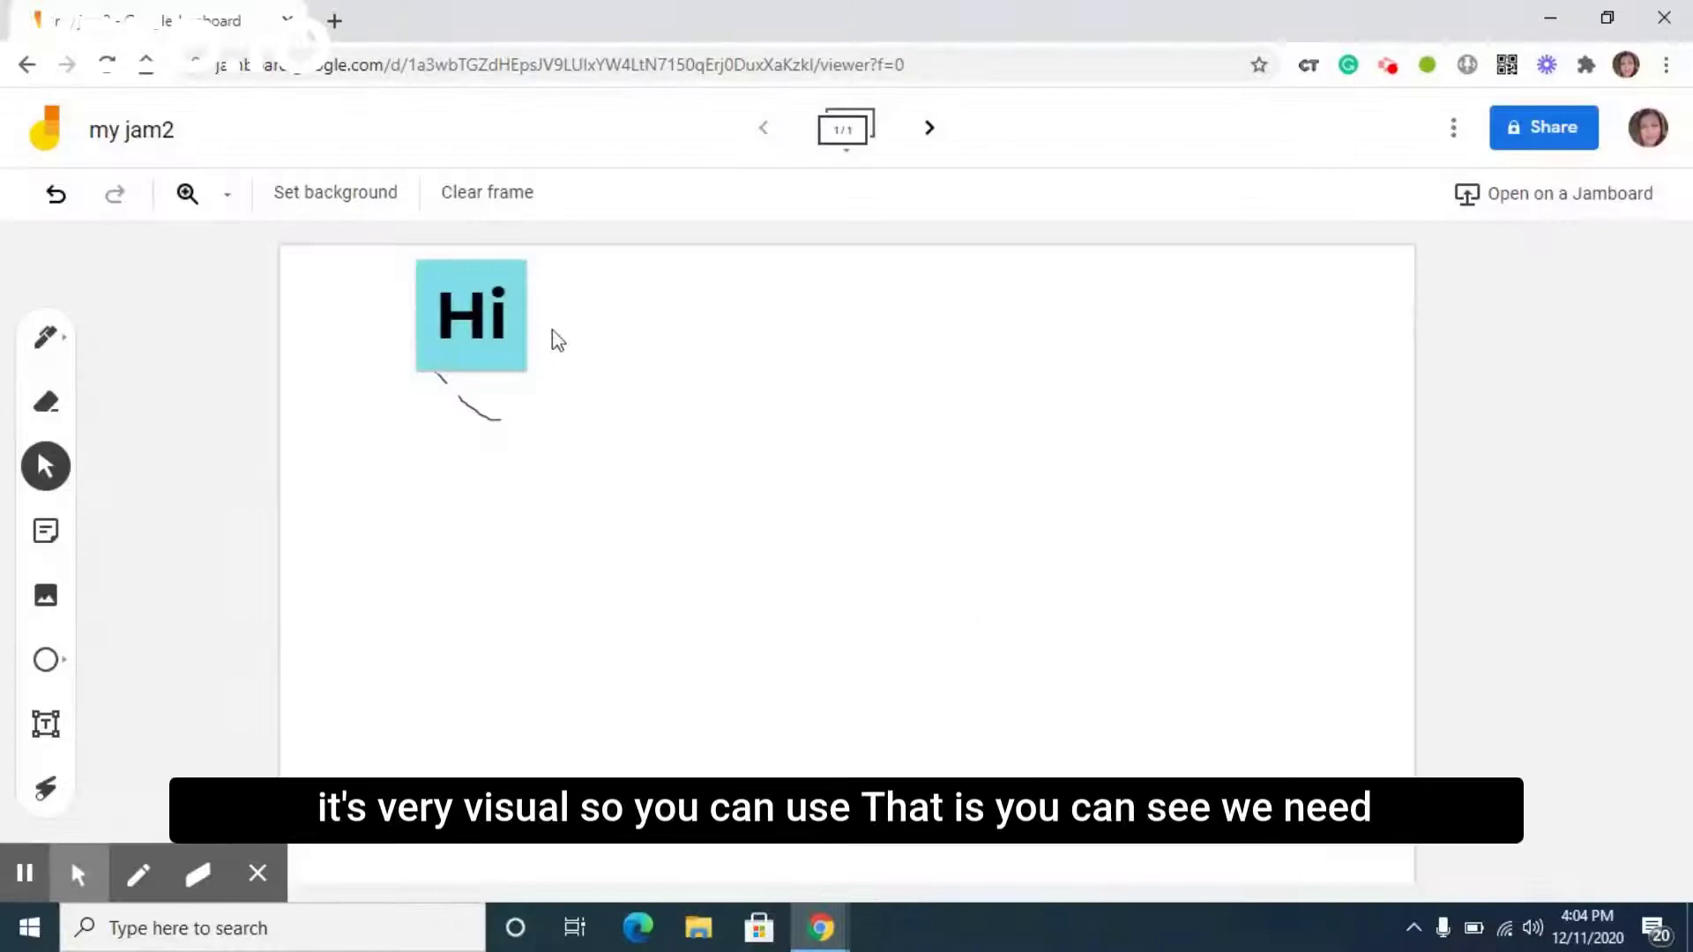
Enlarge the Hi sticky note so it overlaps the ink fragments.
click(513, 293)
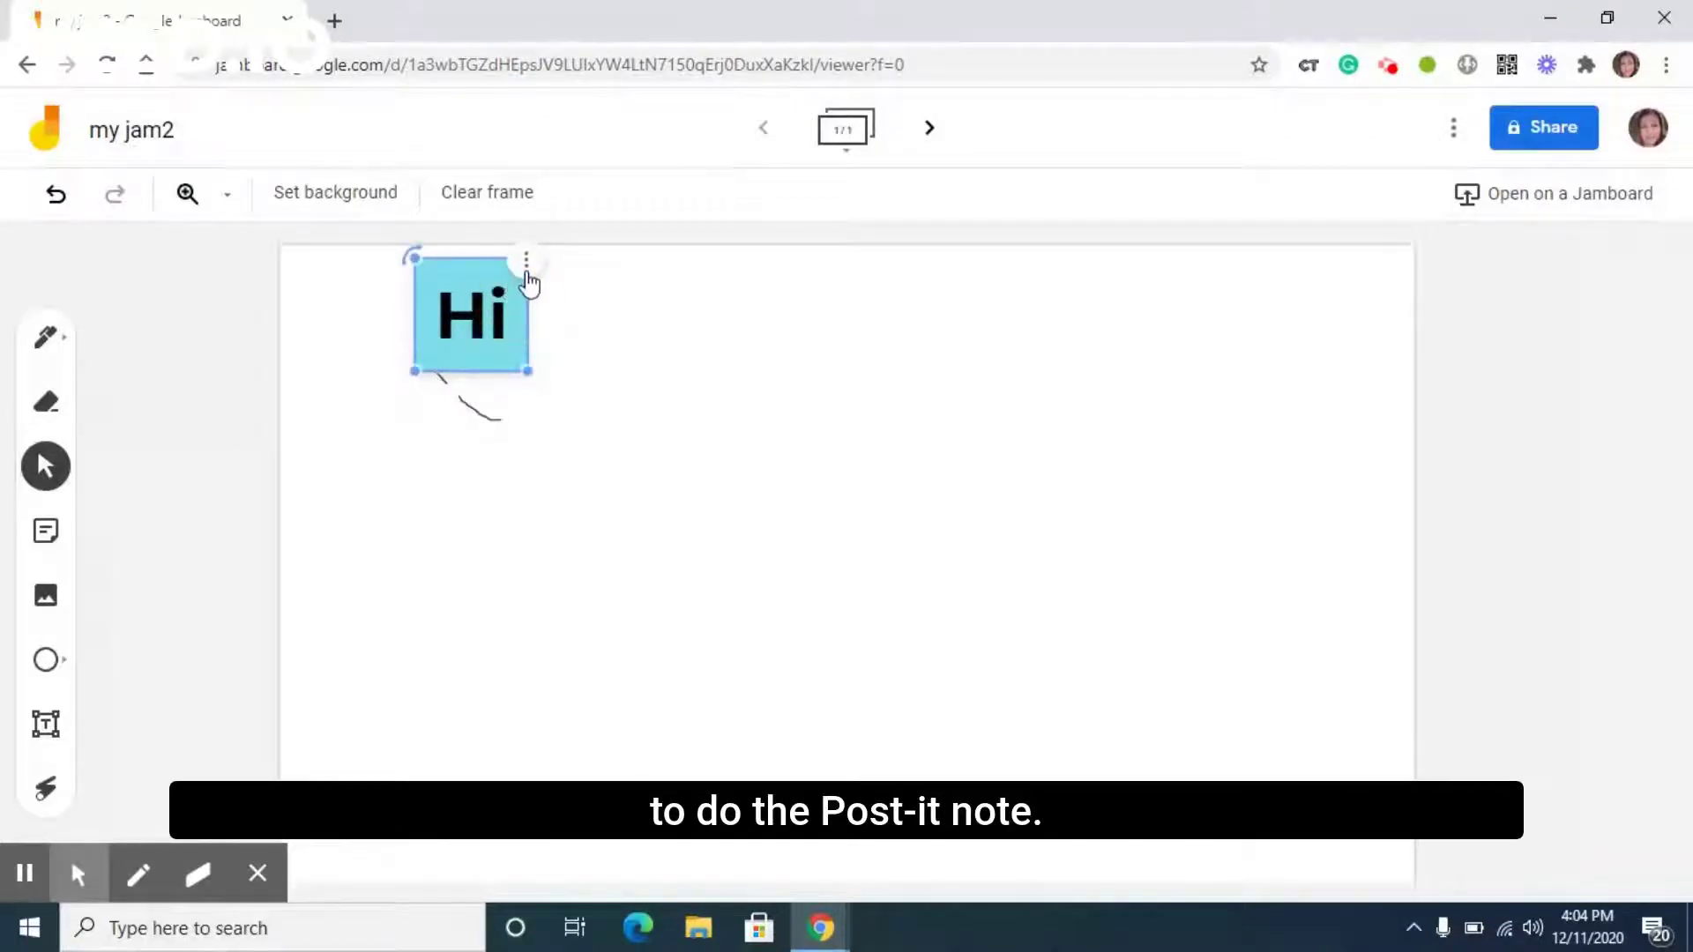
click(526, 280)
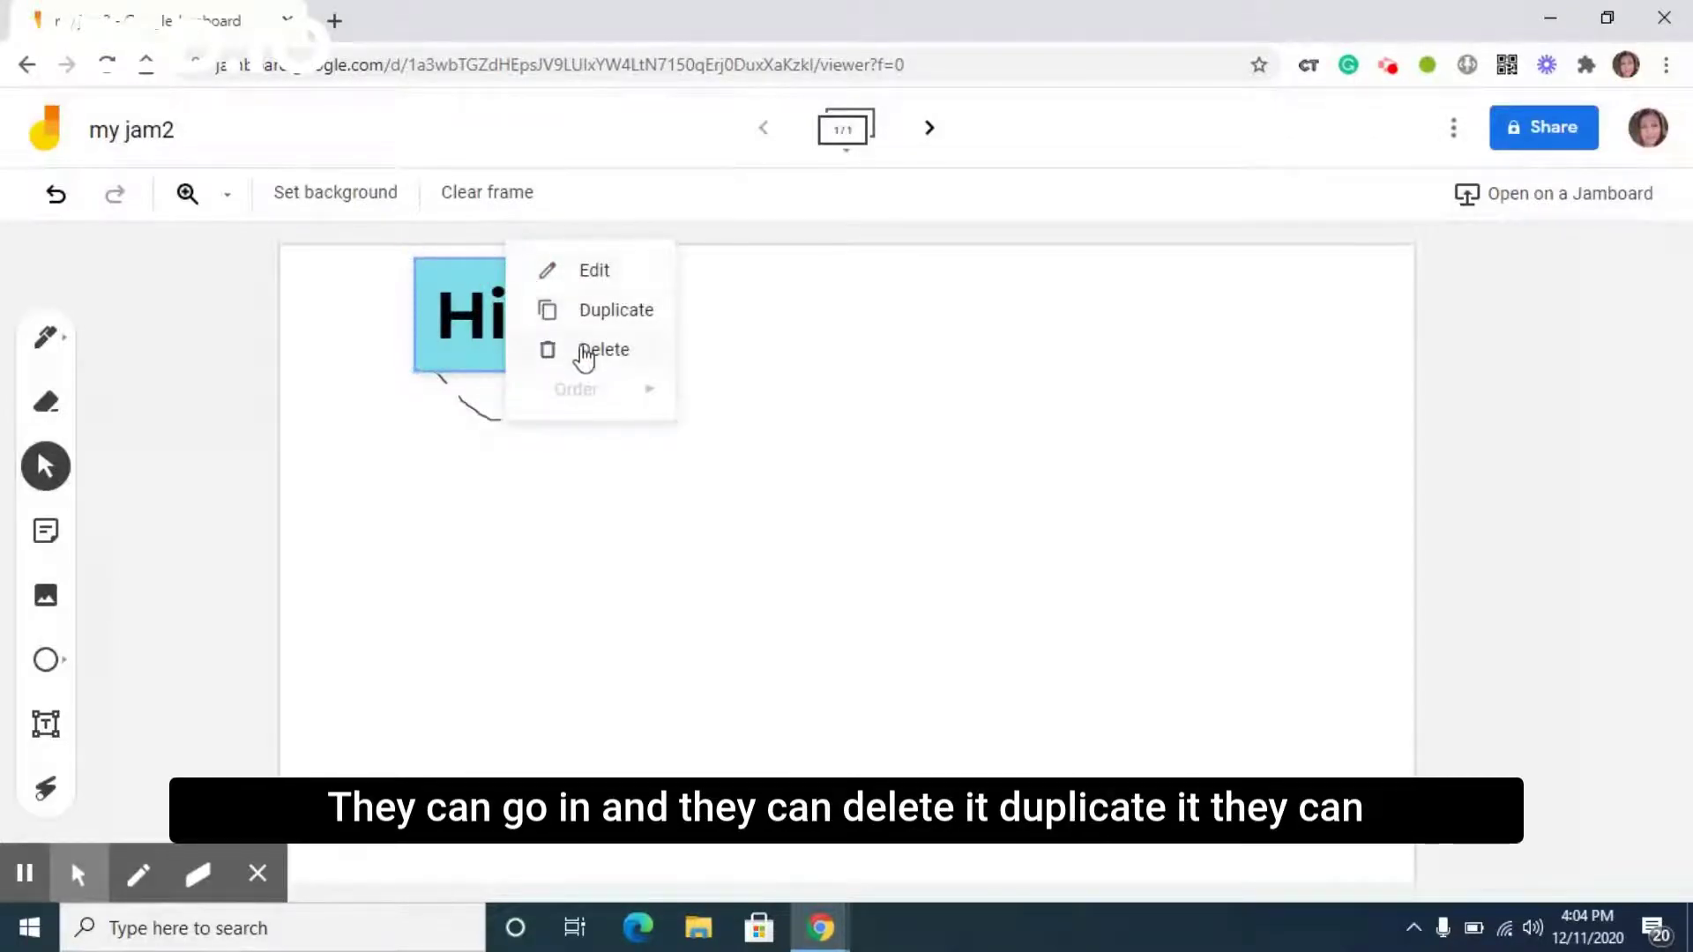
click(487, 322)
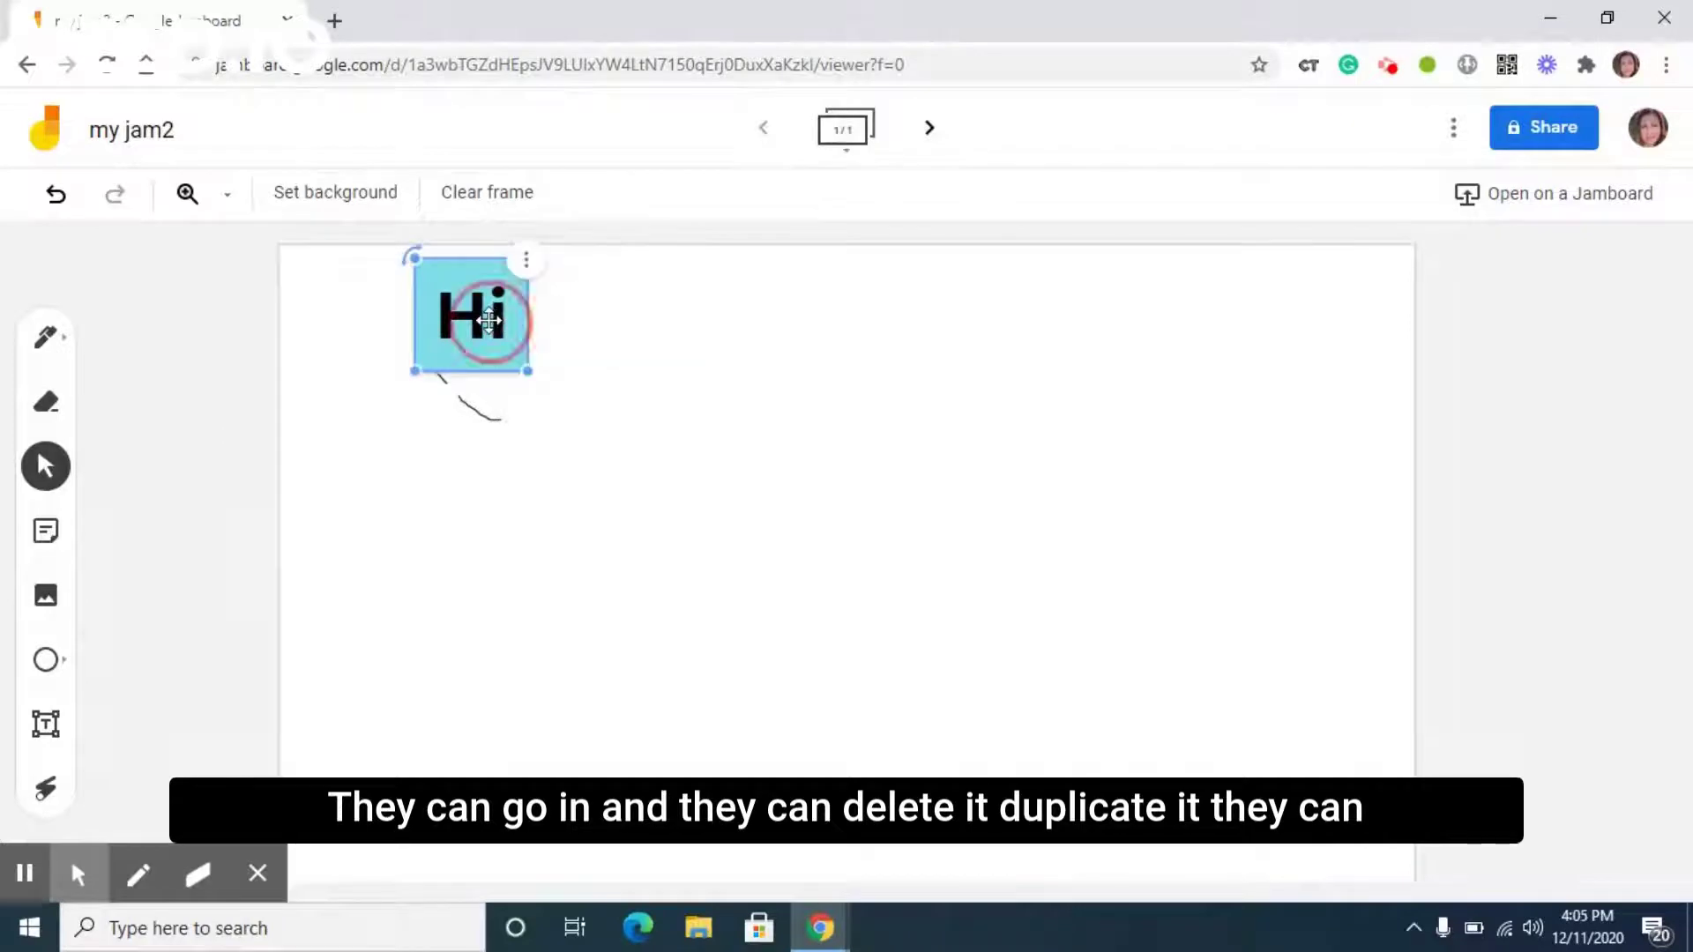
drag(527, 371, 557, 454)
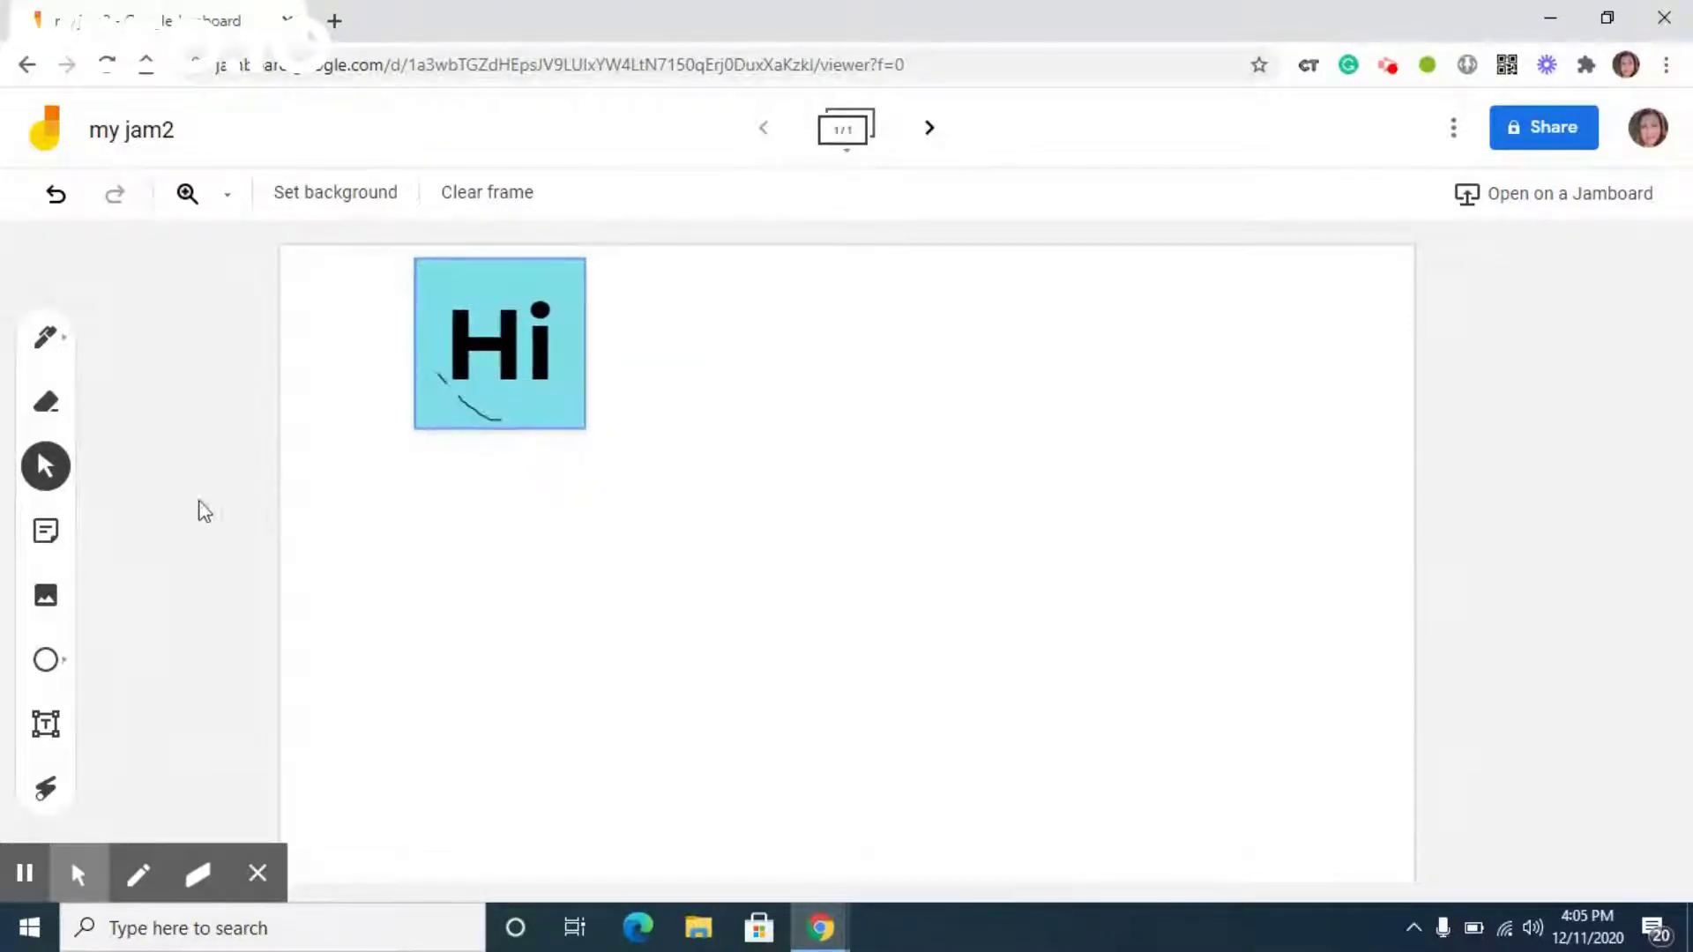
Search Google Images for 'harry potter' and insert the photo of someone reading the book.
click(48, 598)
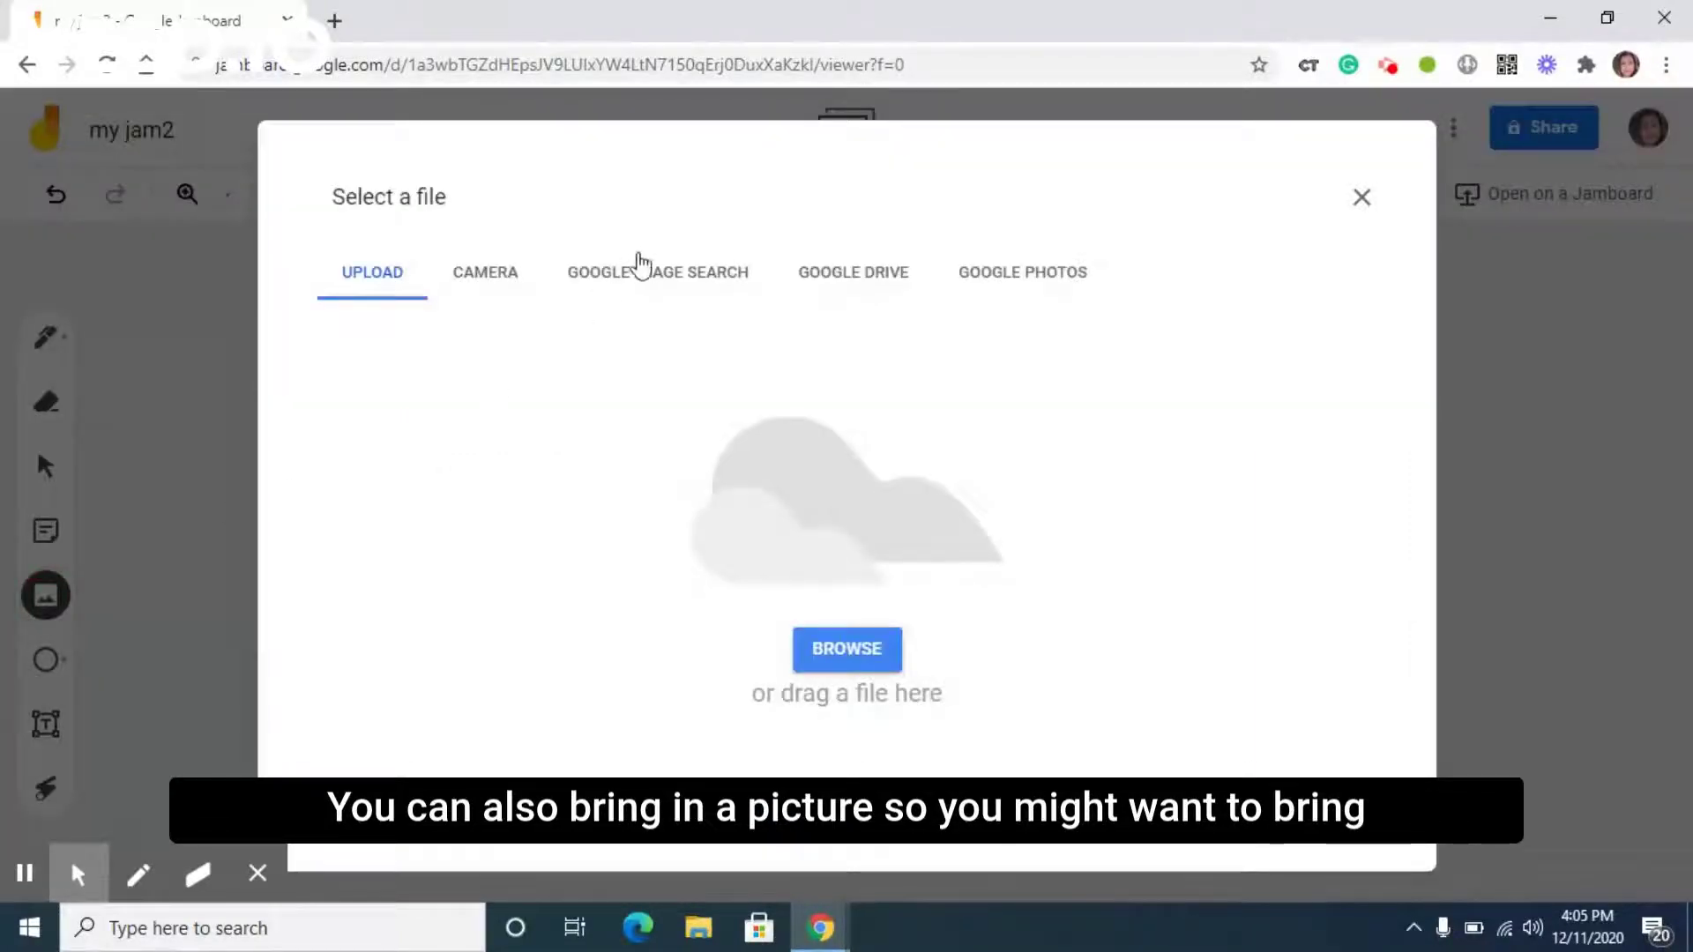
click(644, 277)
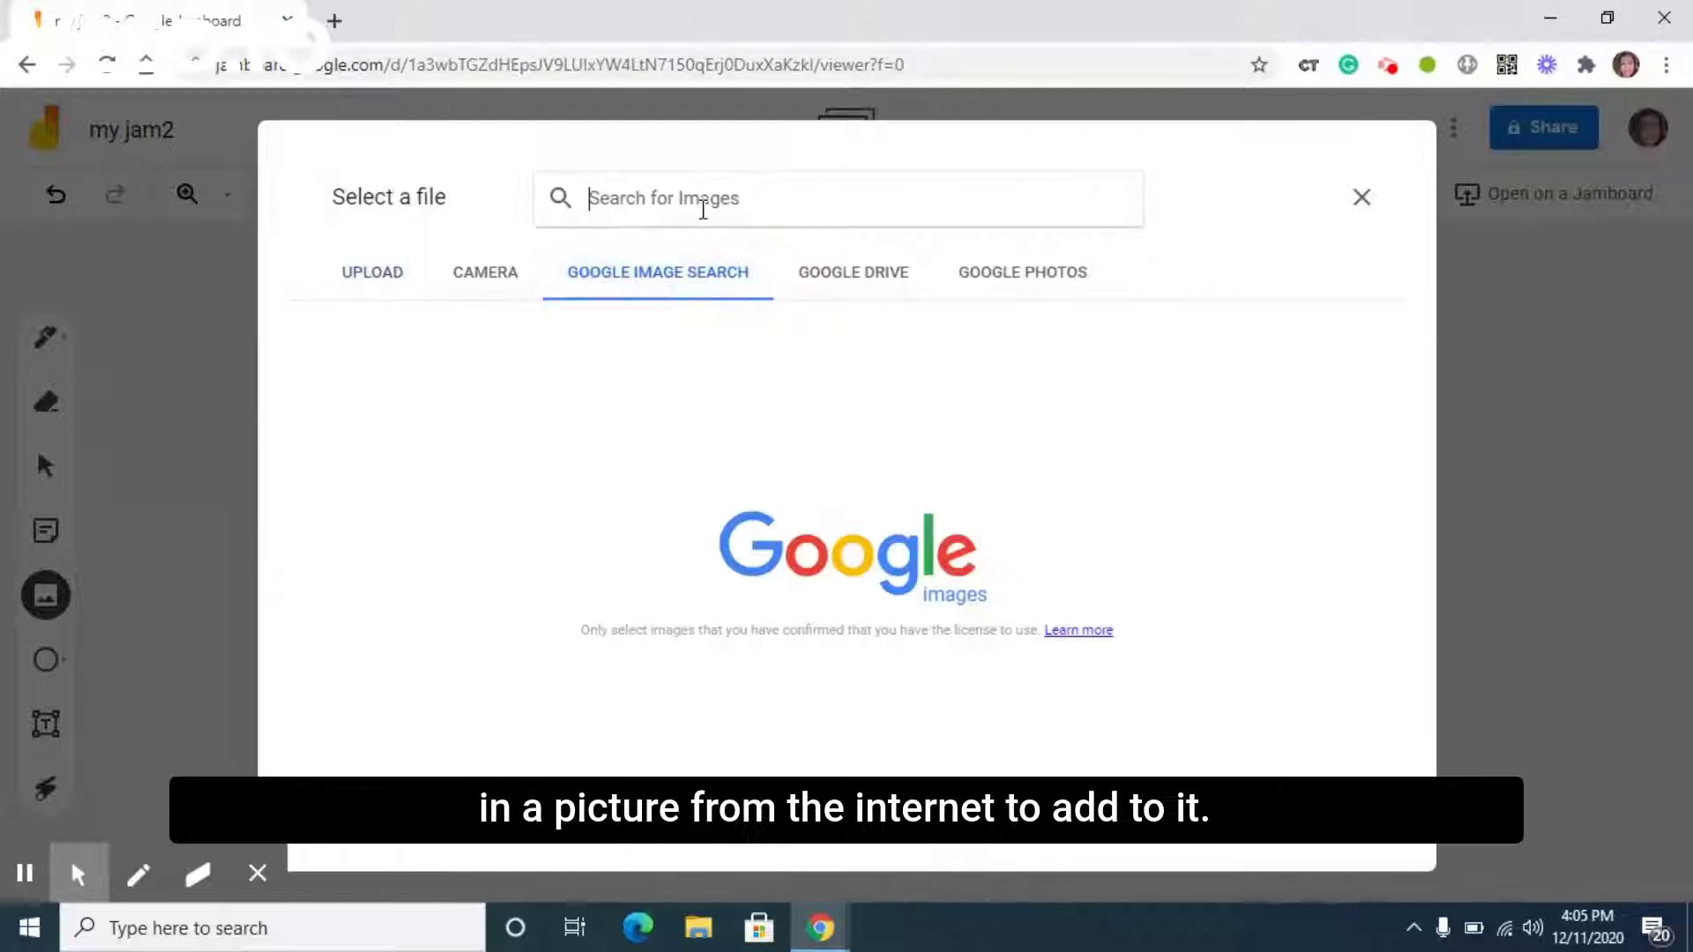
text(ha)
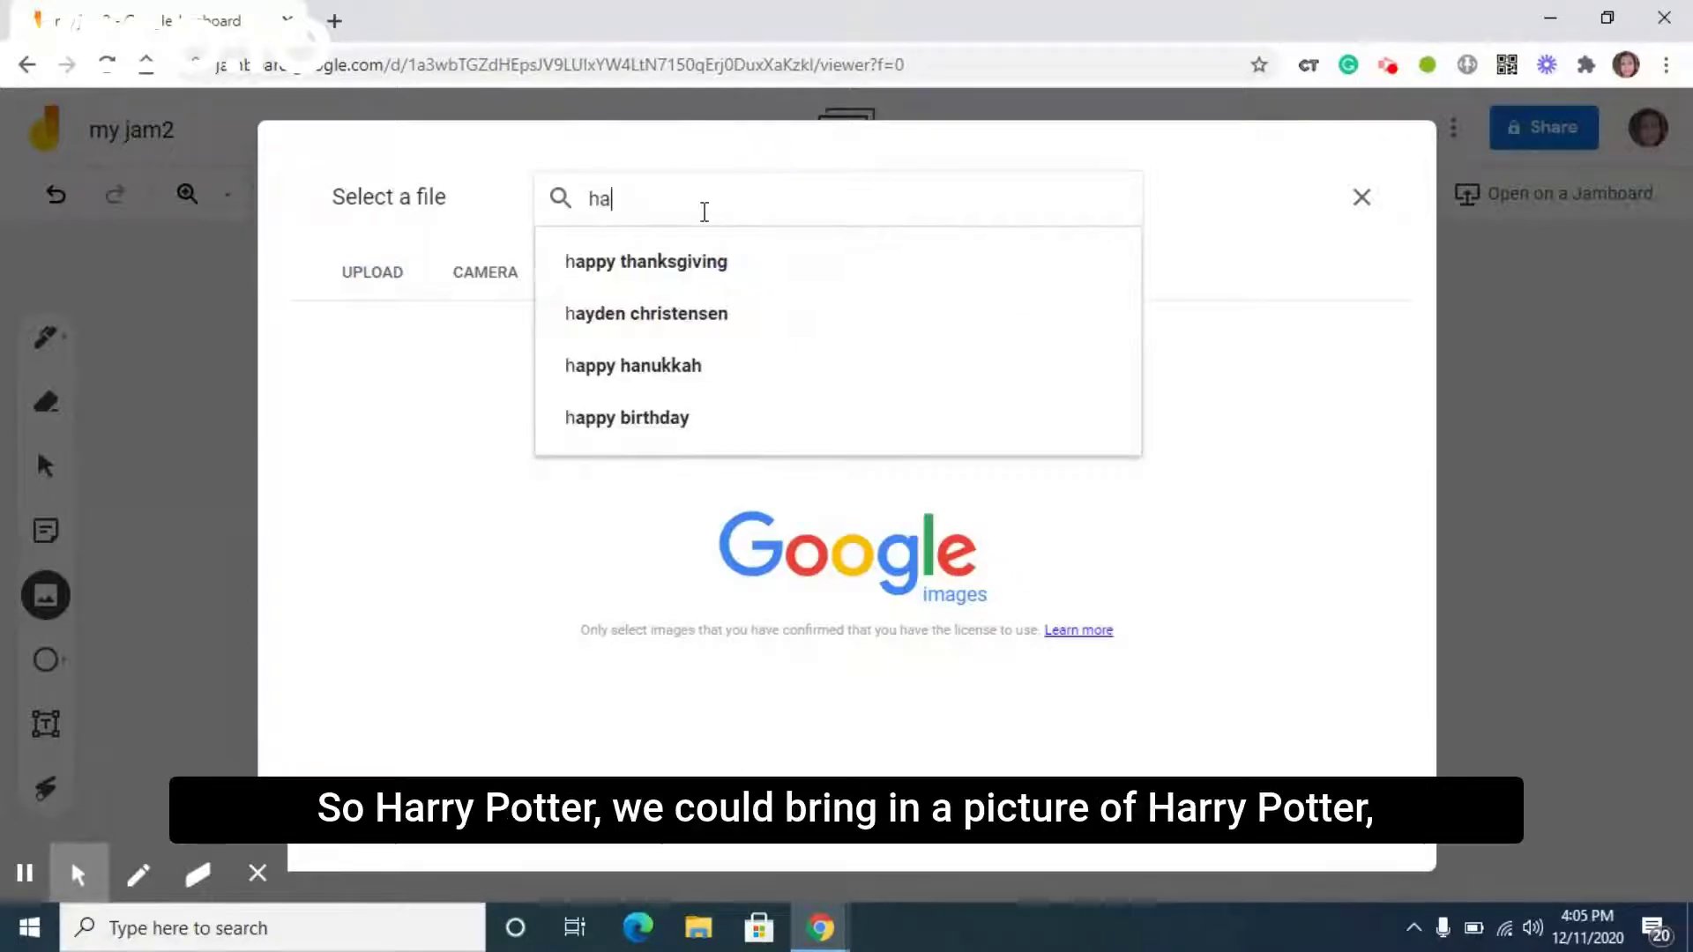
text(rry potter)
key(Return)
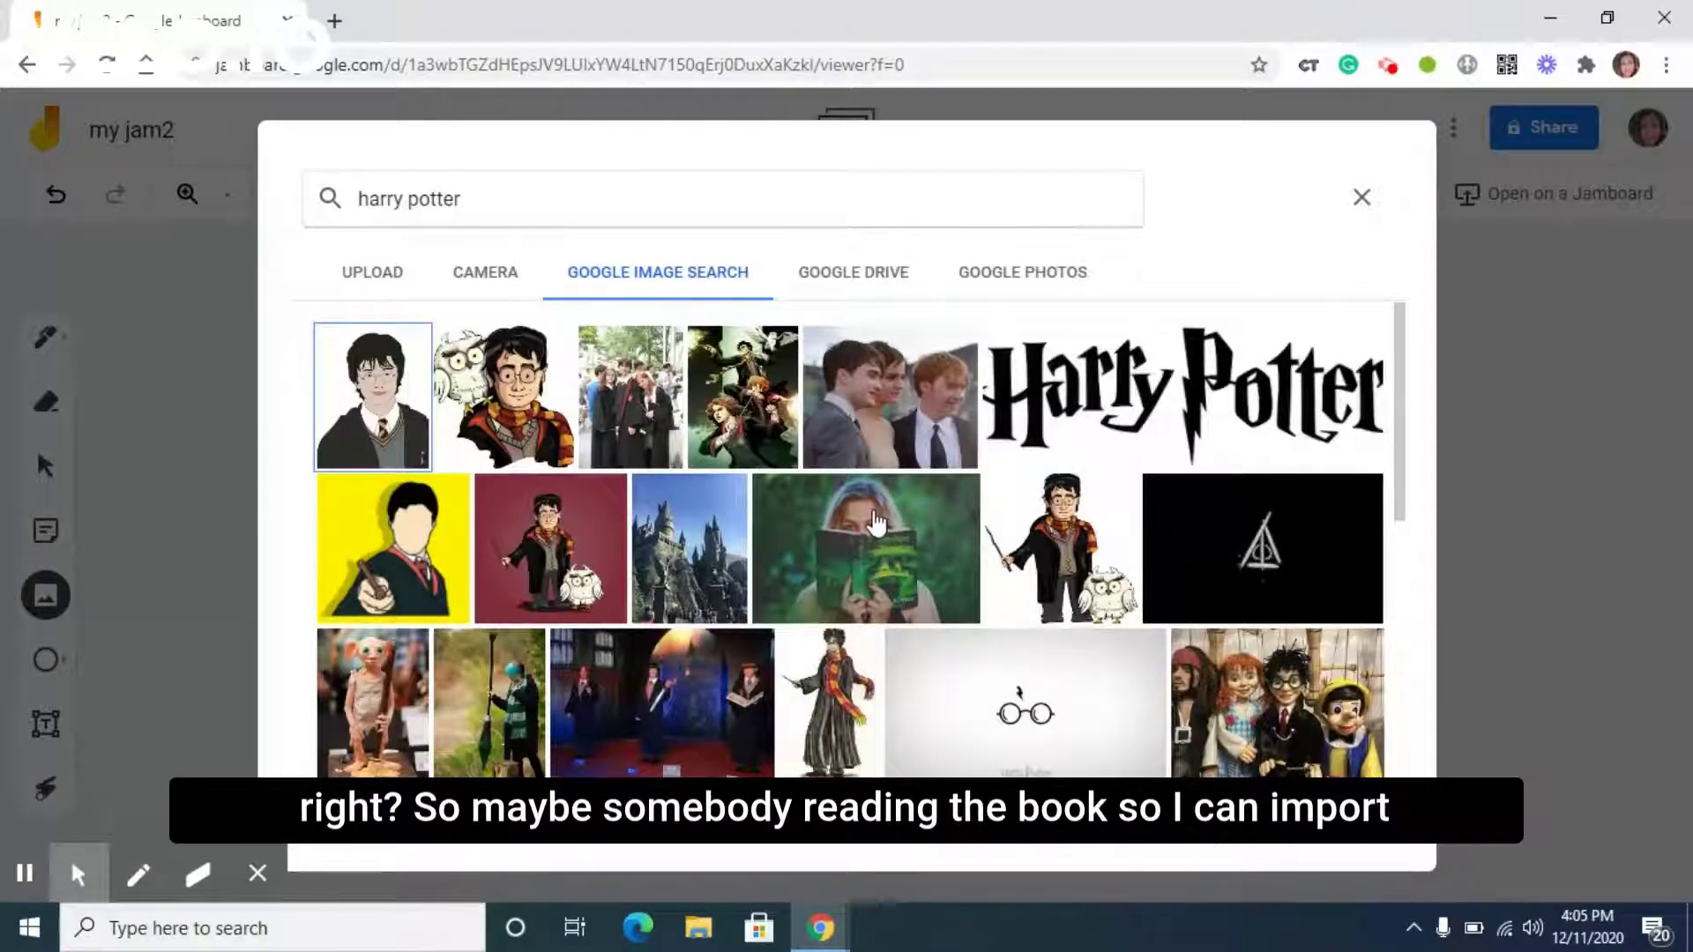
click(874, 520)
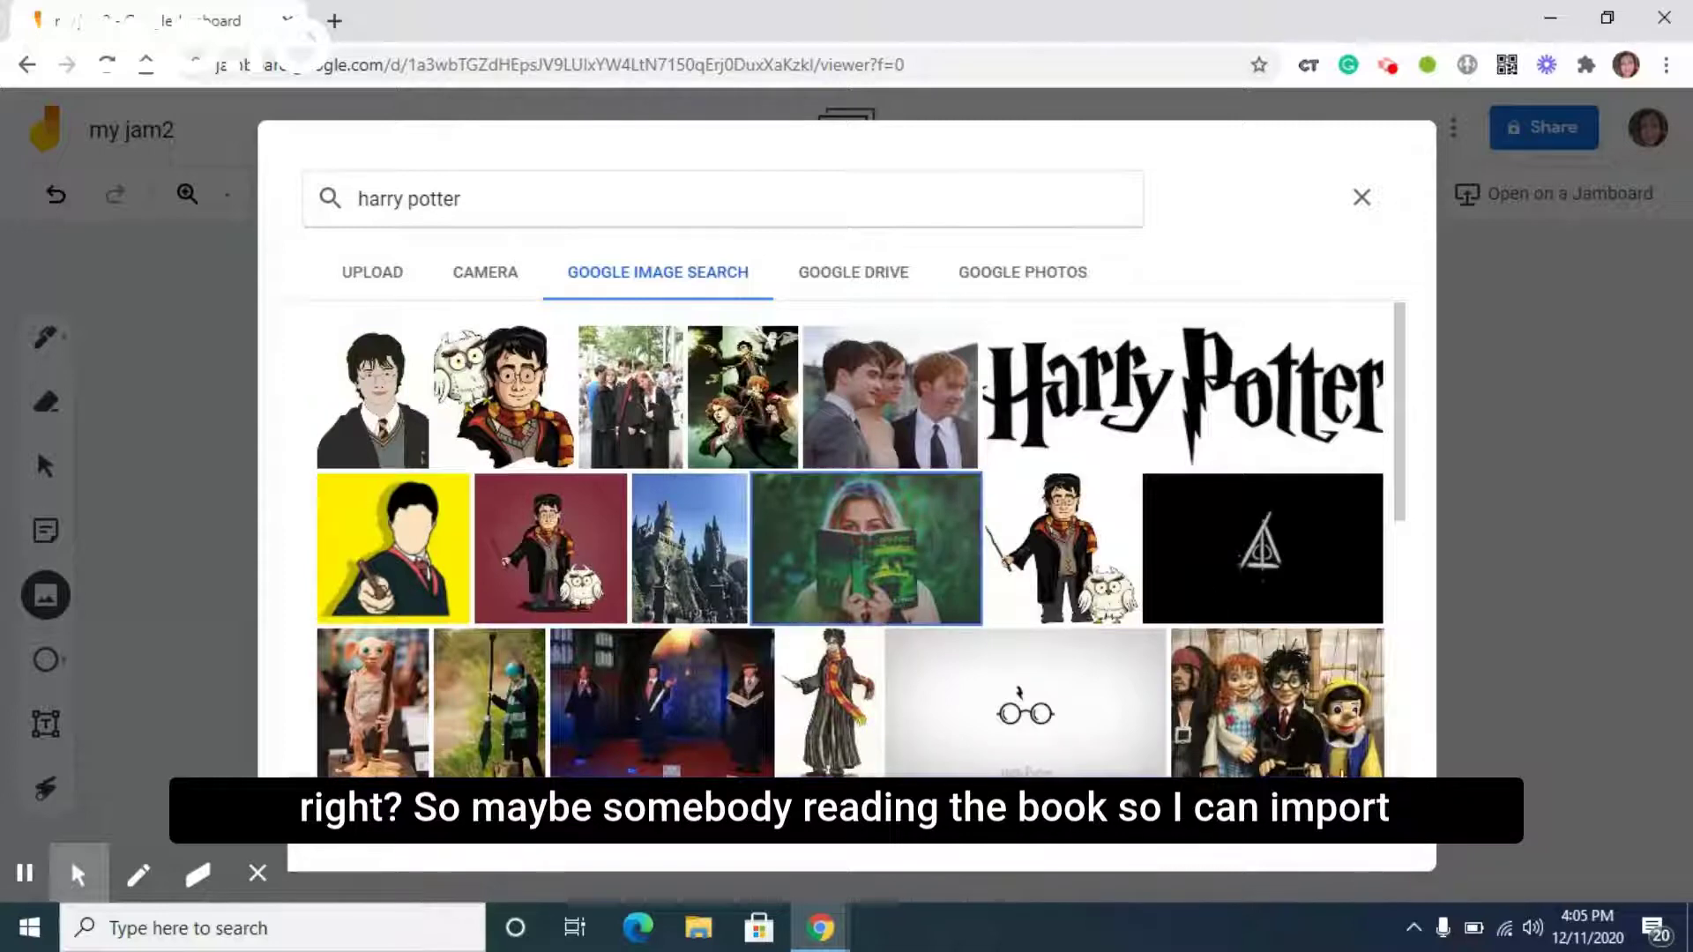
click(1358, 816)
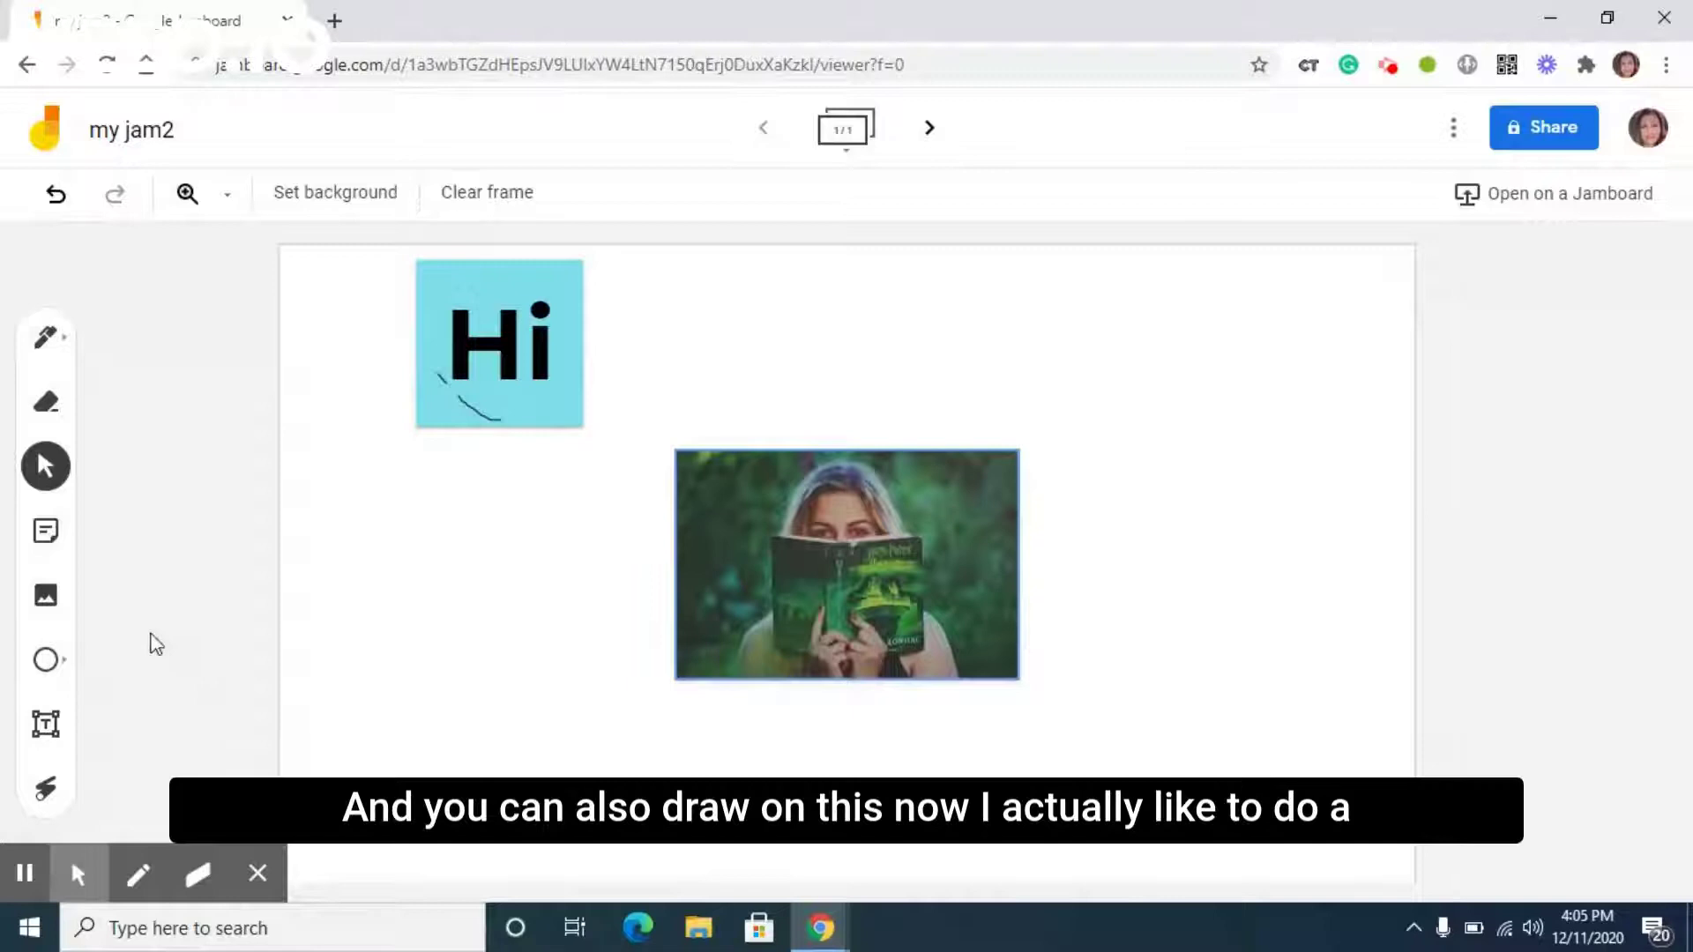
Draw a large circle in the lower left and move the reading photo up above it.
click(48, 661)
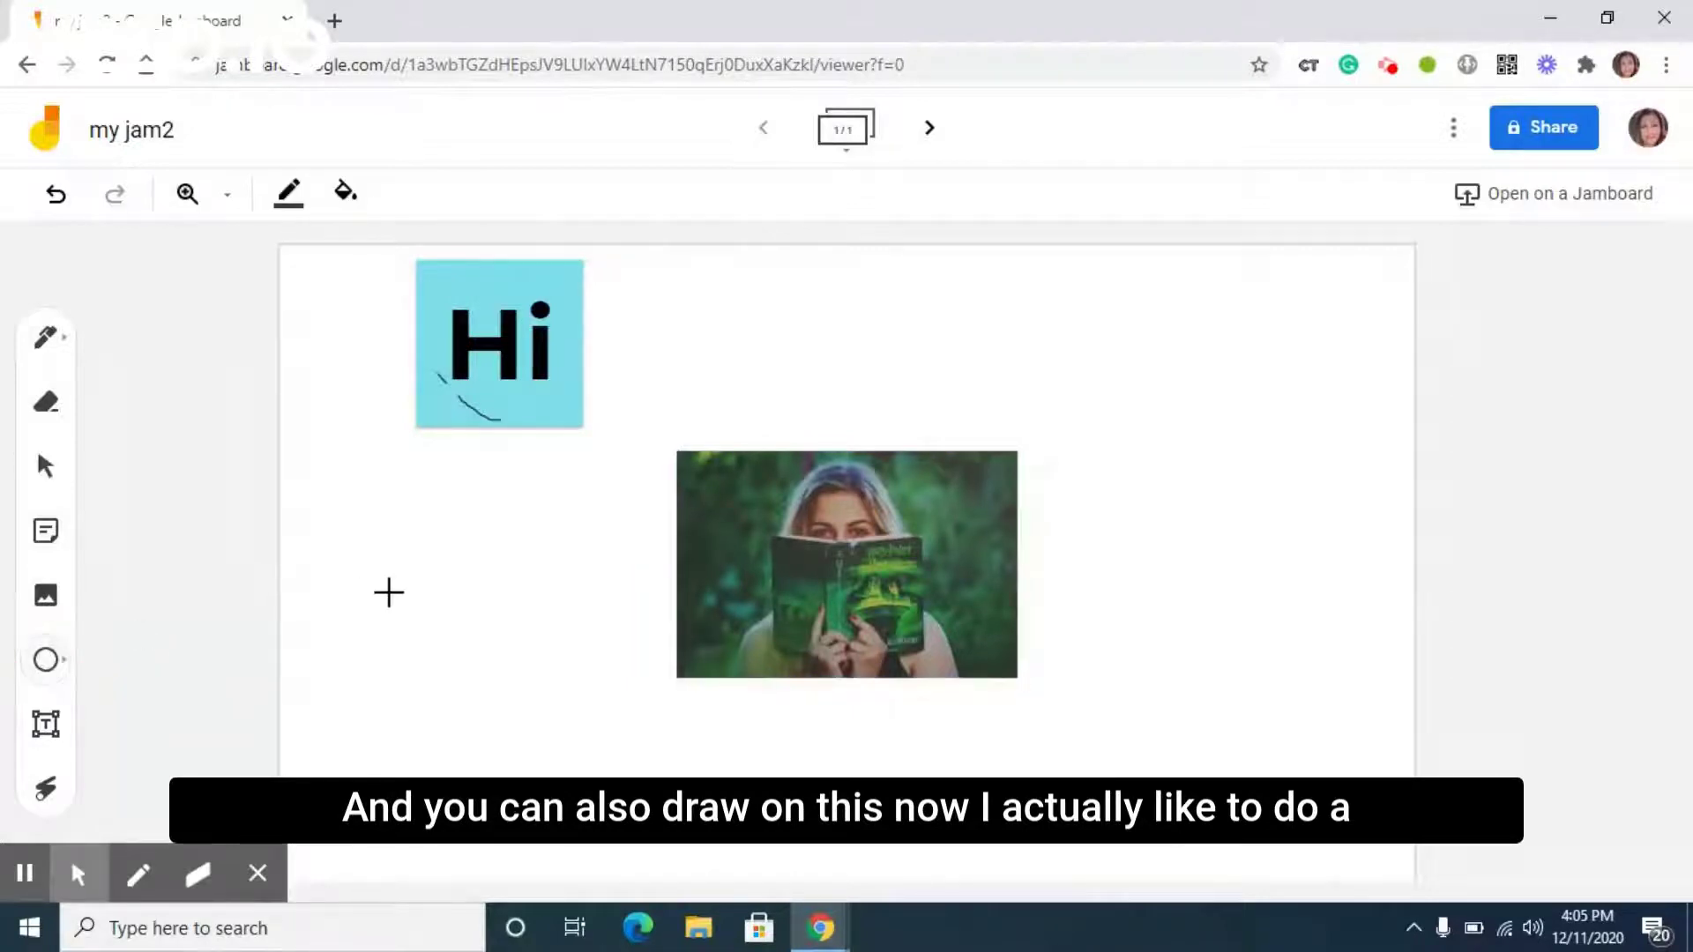
drag(447, 614, 757, 880)
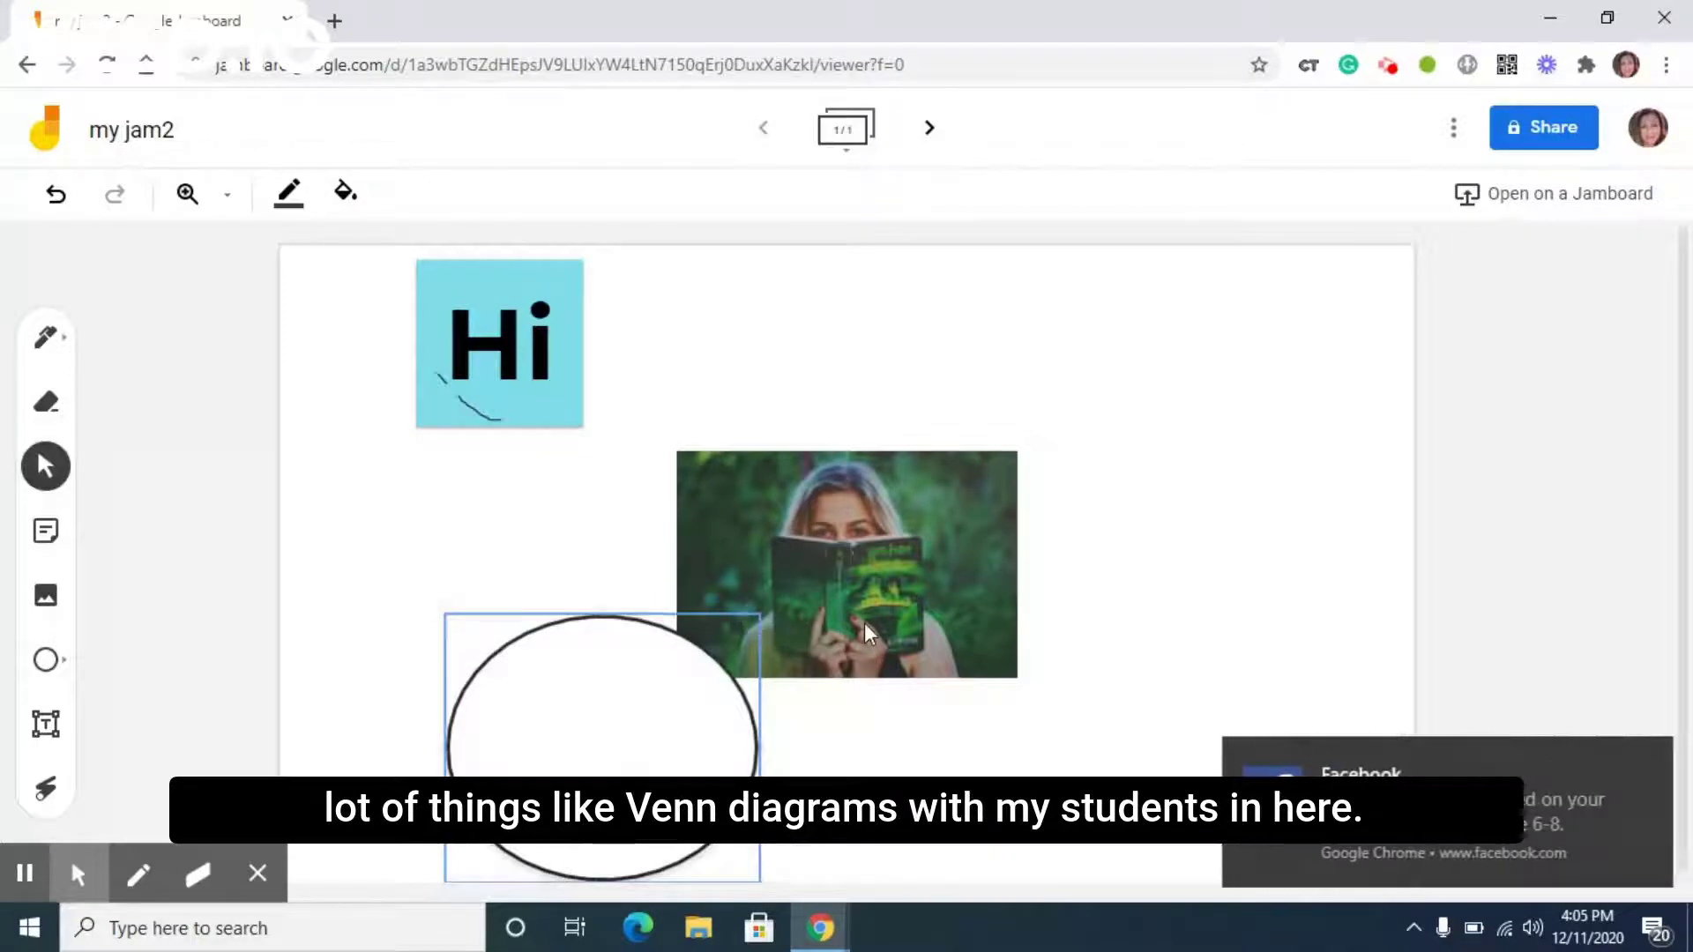
drag(864, 554, 851, 390)
click(1375, 641)
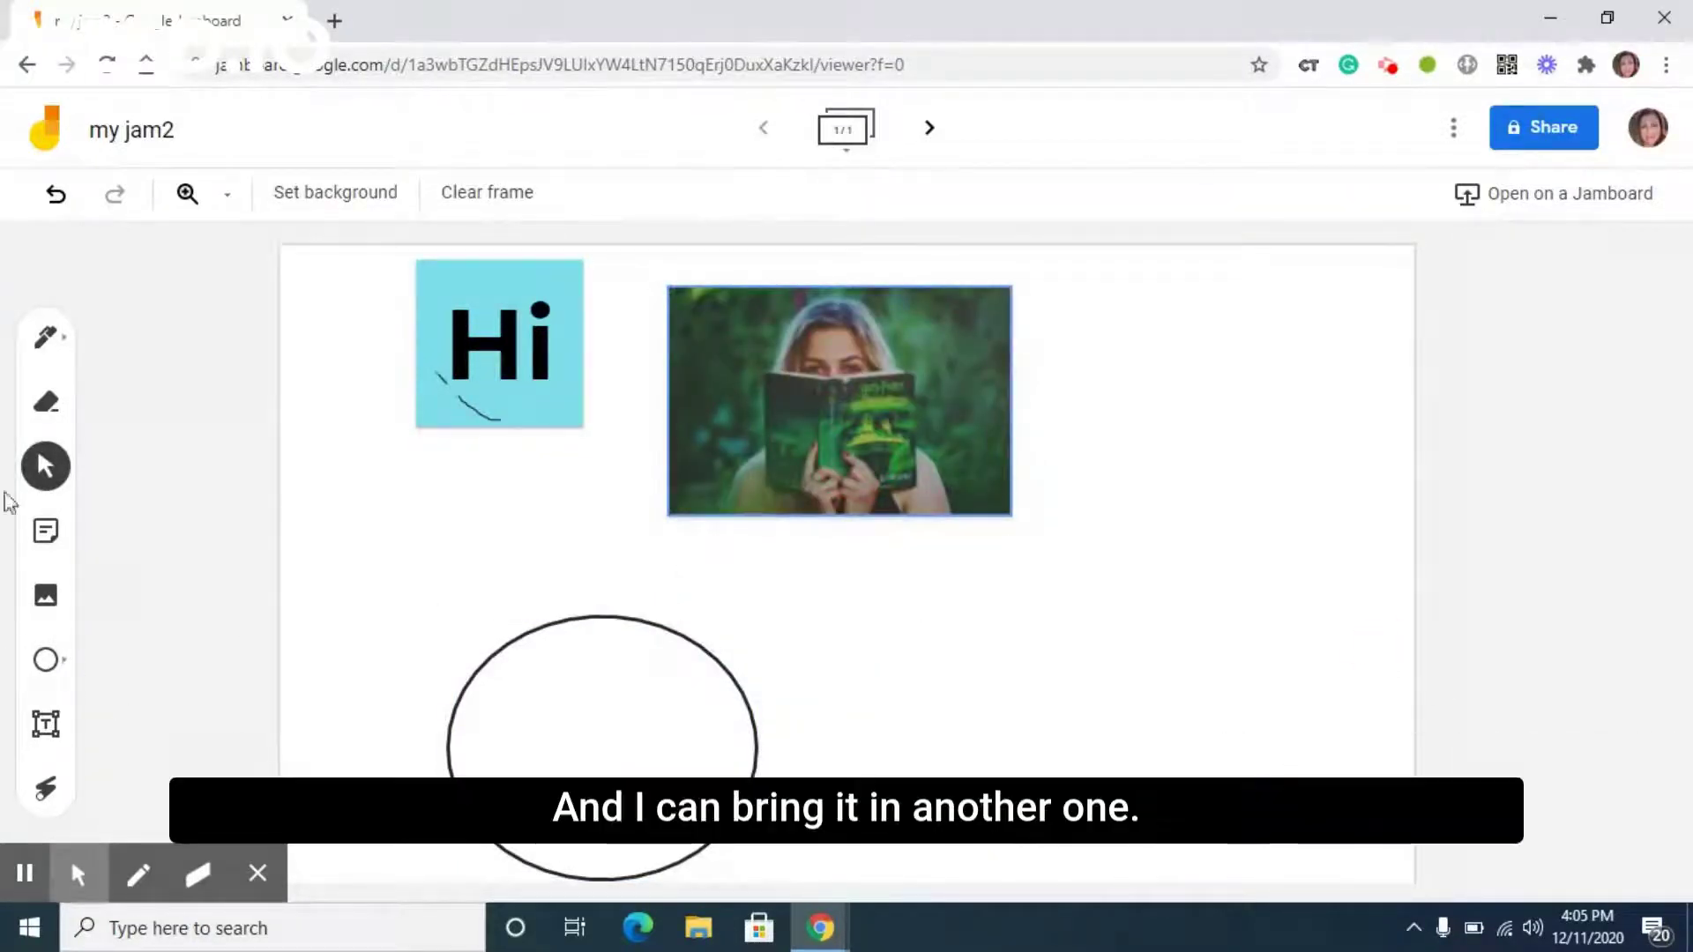
Draw a taller second oval overlapping the circle and set its fill to Transparent.
click(53, 661)
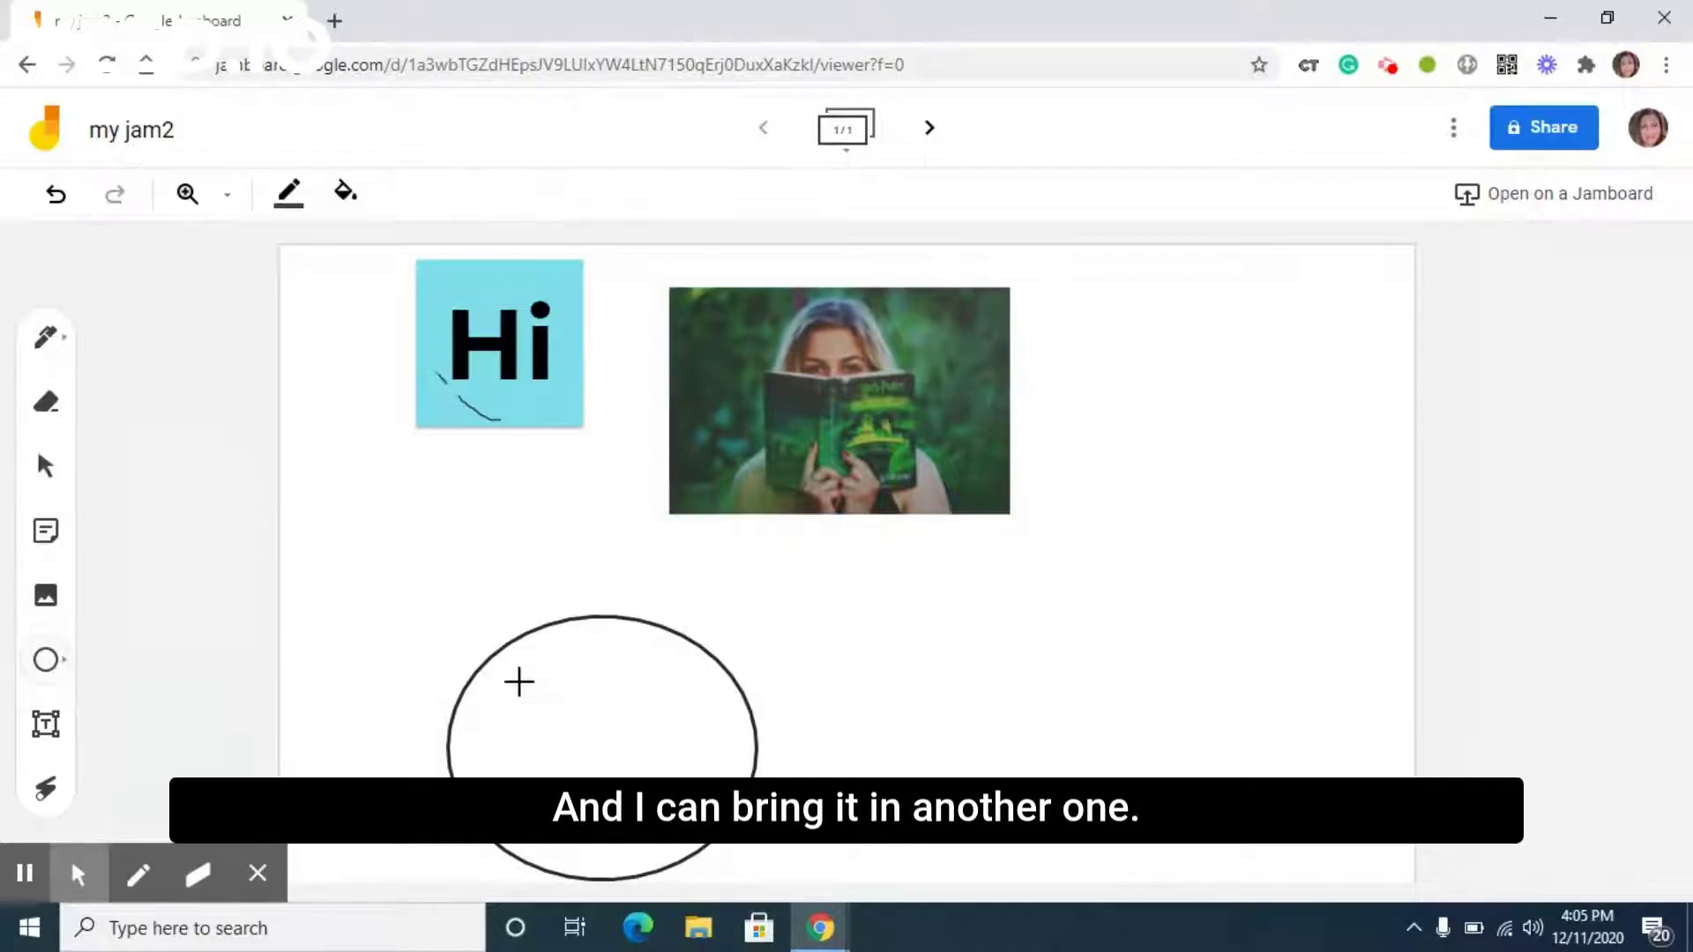
drag(670, 685, 941, 846)
drag(803, 686, 802, 604)
mouse_move(805, 684)
mouse_down()
mouse_move(824, 721)
mouse_move(812, 700)
mouse_up()
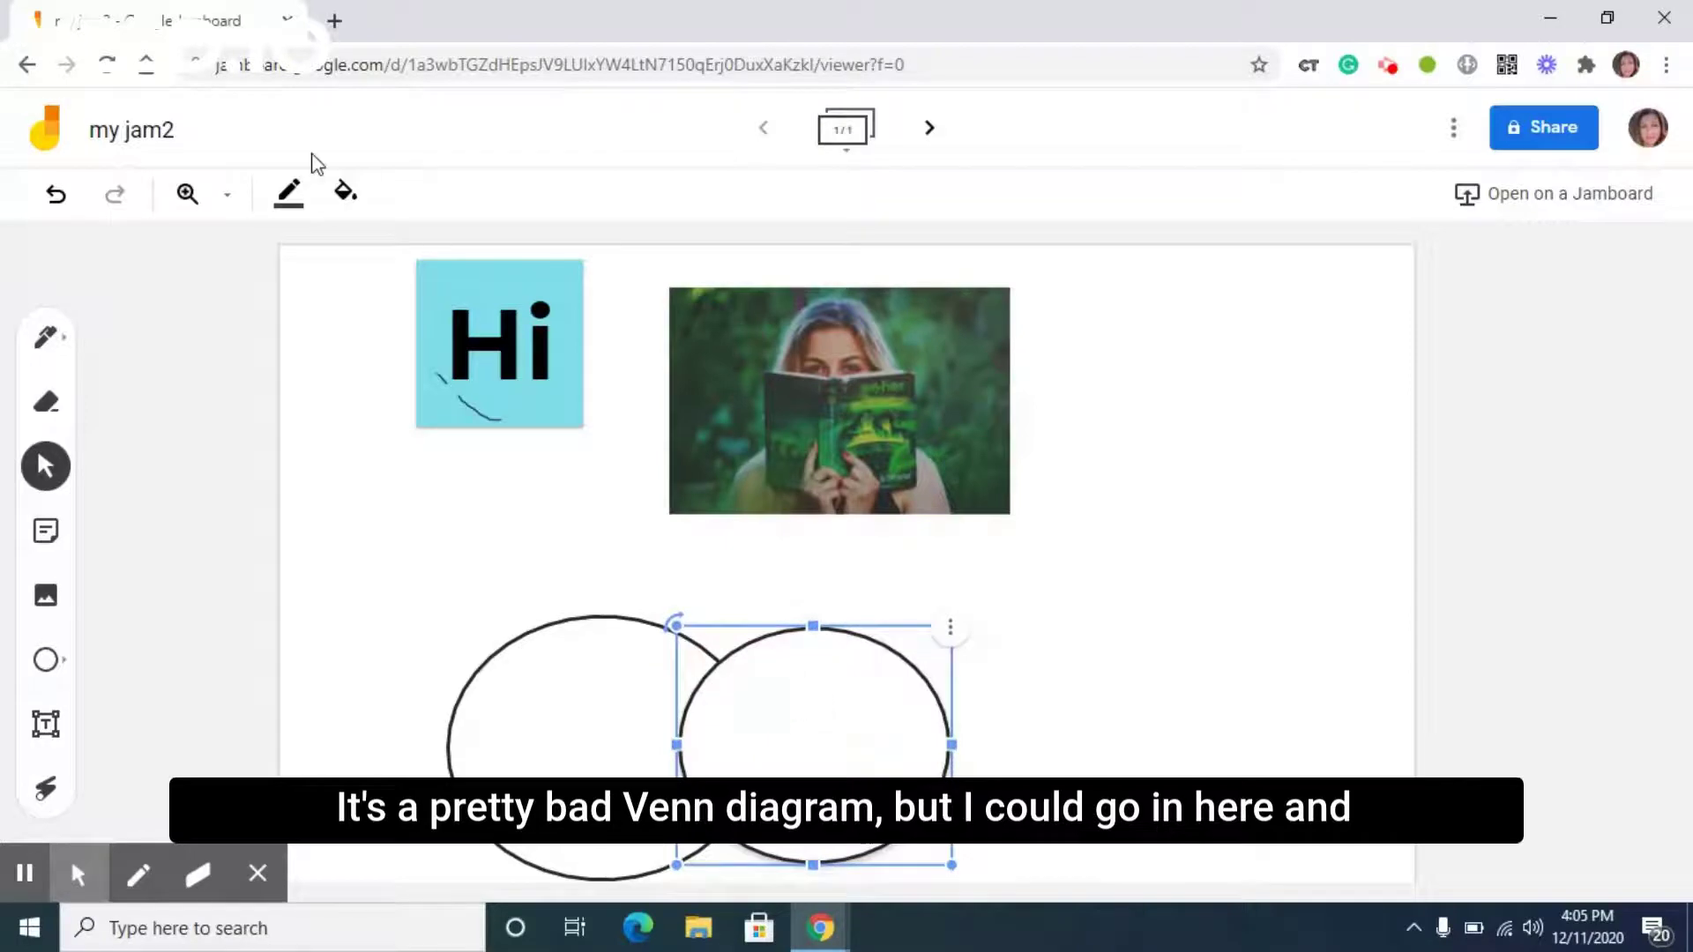
click(345, 193)
click(424, 370)
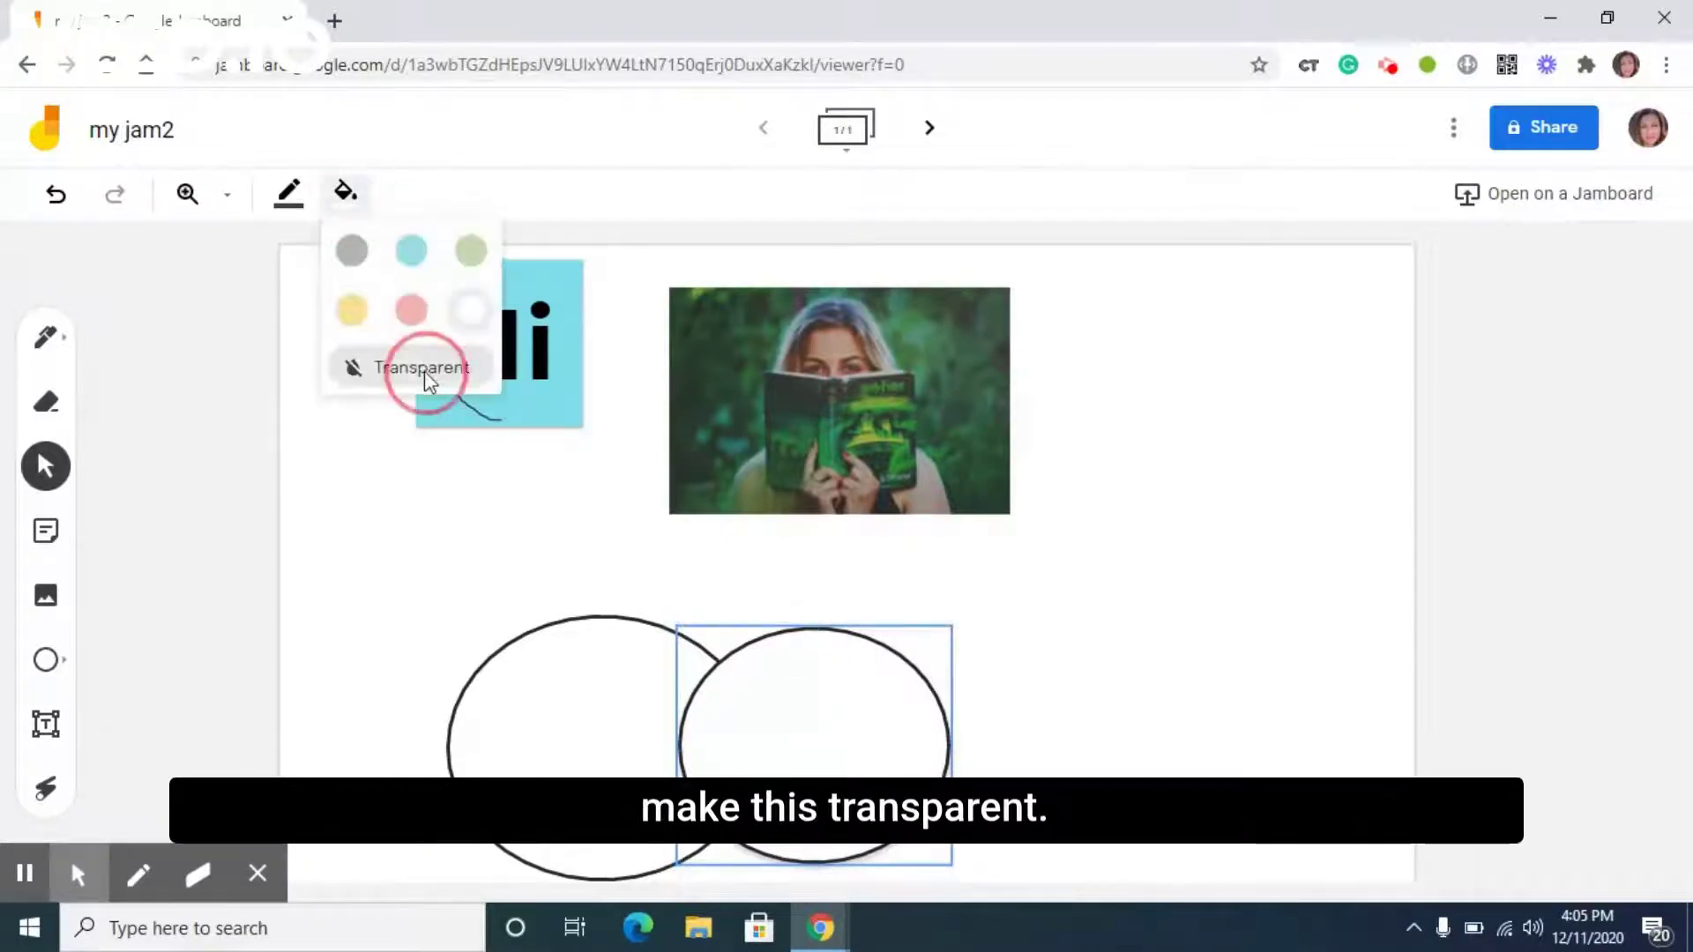
click(812, 688)
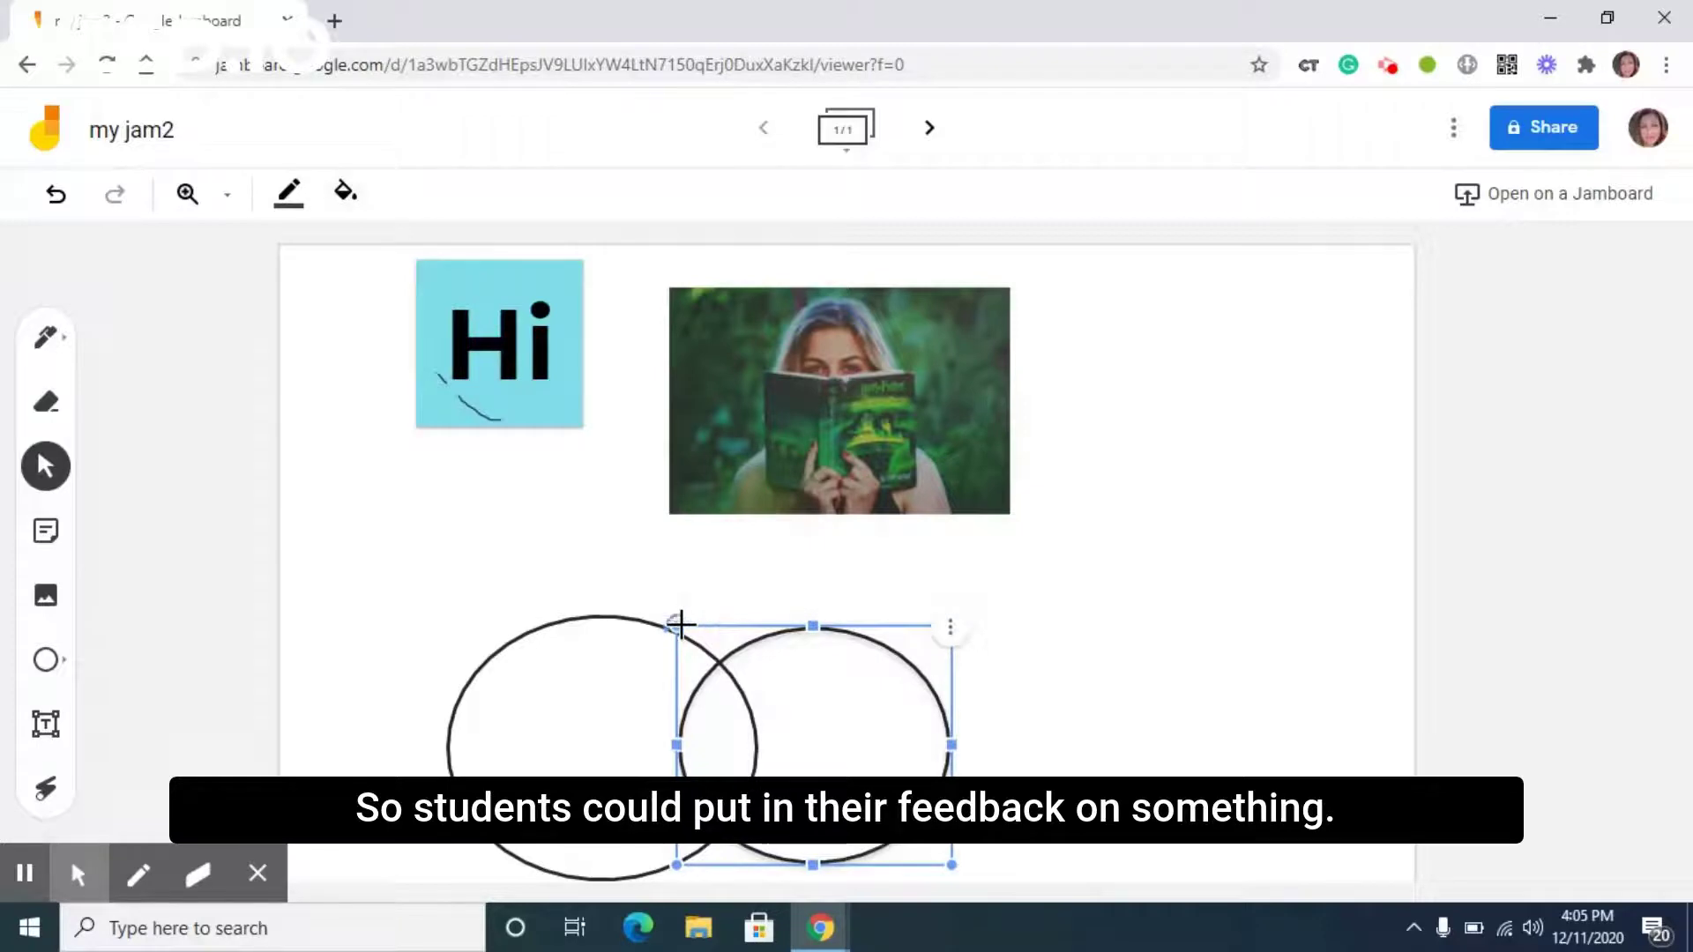
mouse_move(675, 623)
mouse_down()
mouse_move(643, 612)
mouse_move(674, 622)
mouse_up()
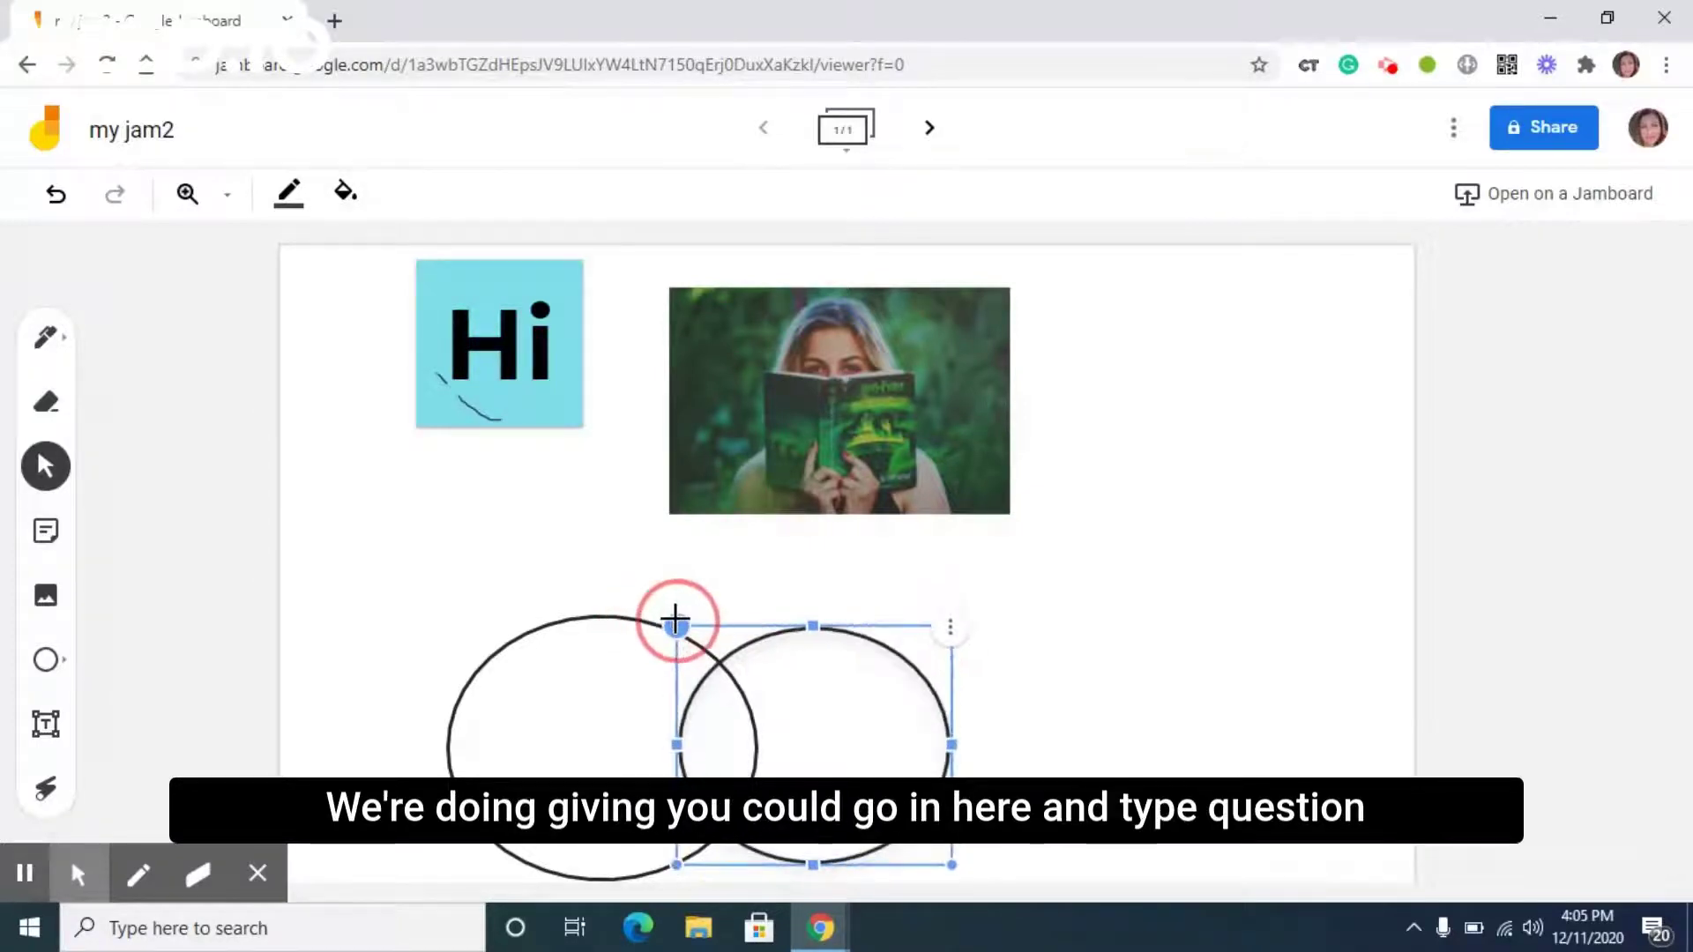
Add a text box reading 'Exit ticket for today is...' right of the Venn diagram.
click(46, 724)
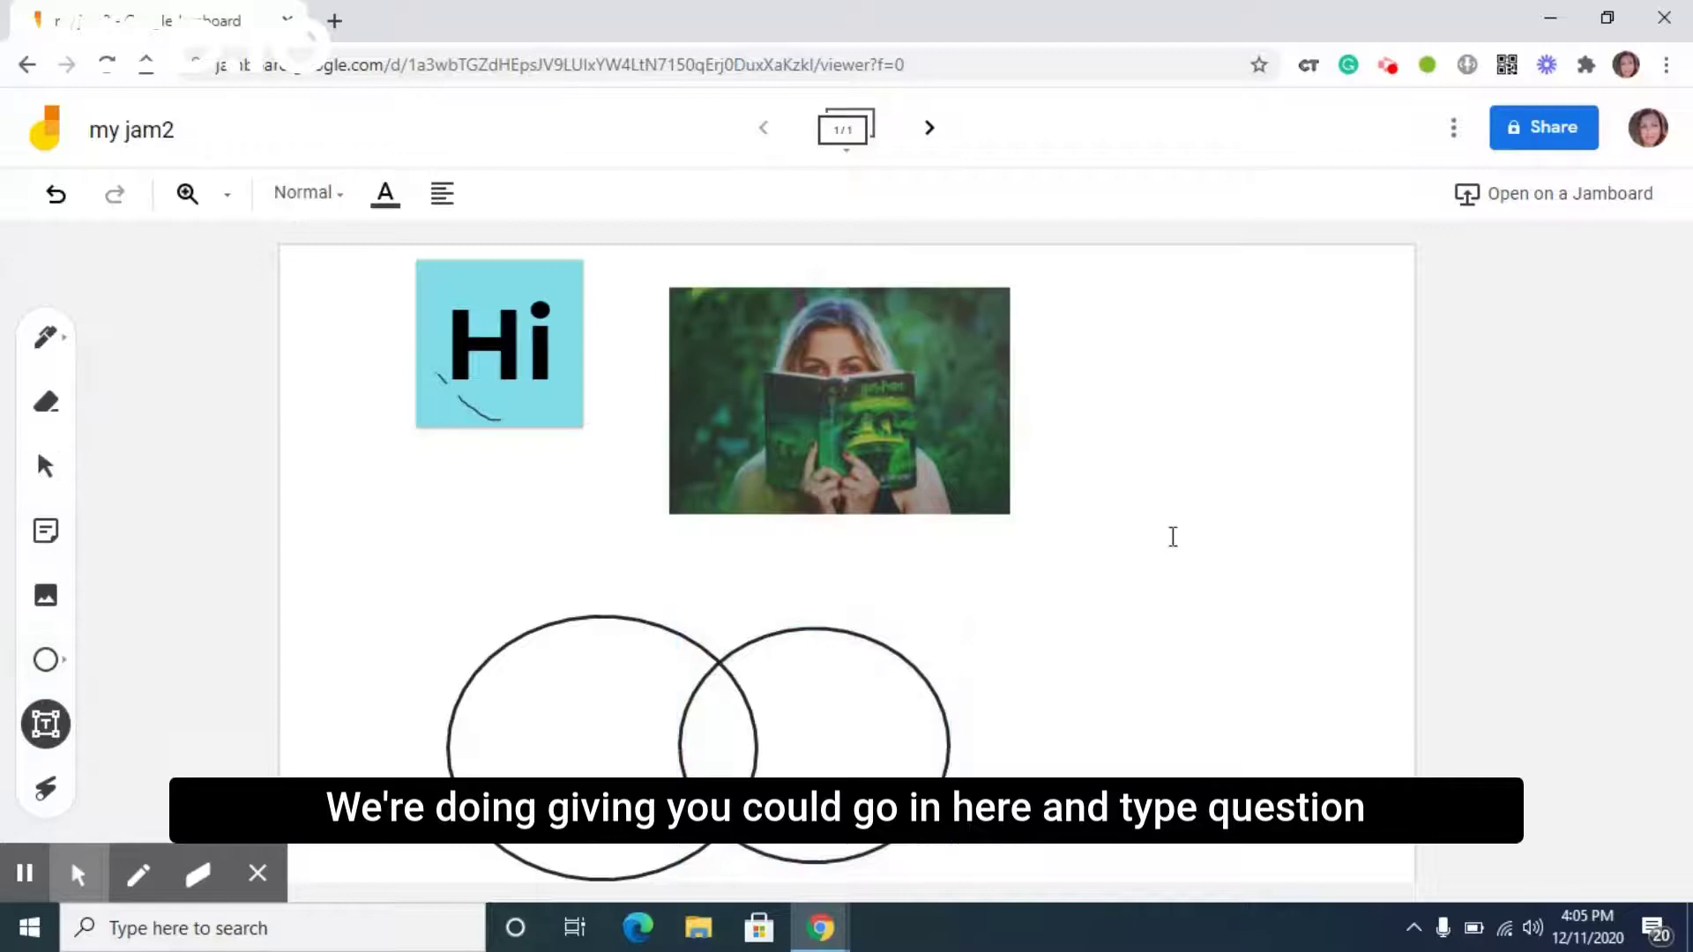
click(1262, 730)
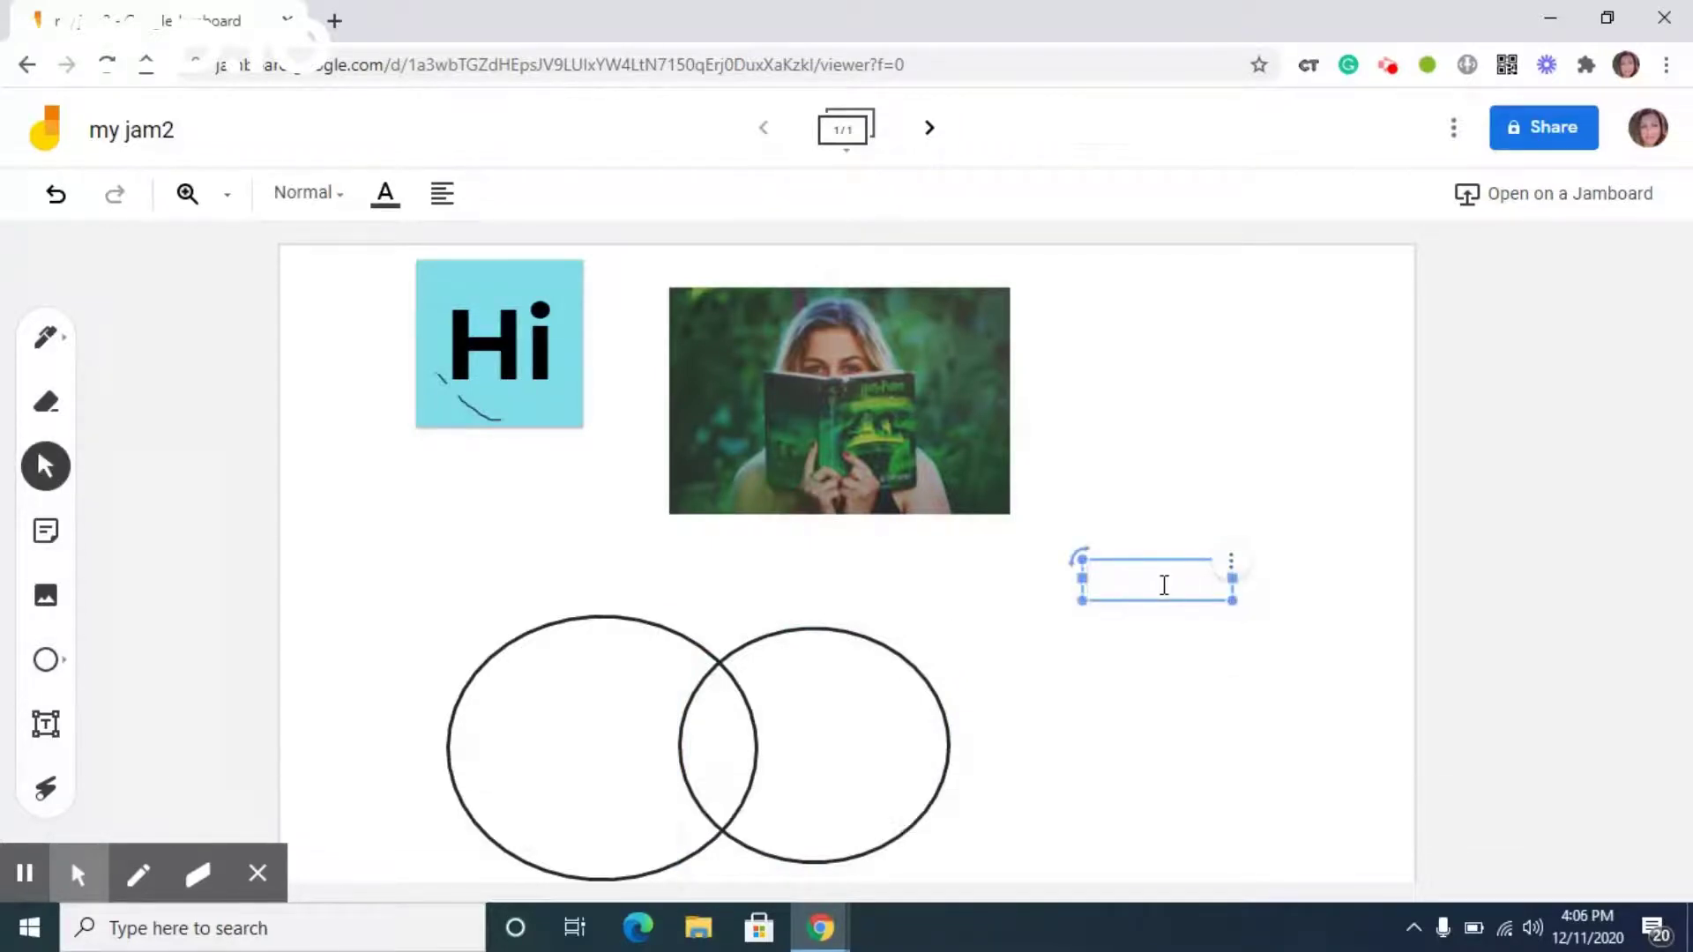
text(Exit ticket for to)
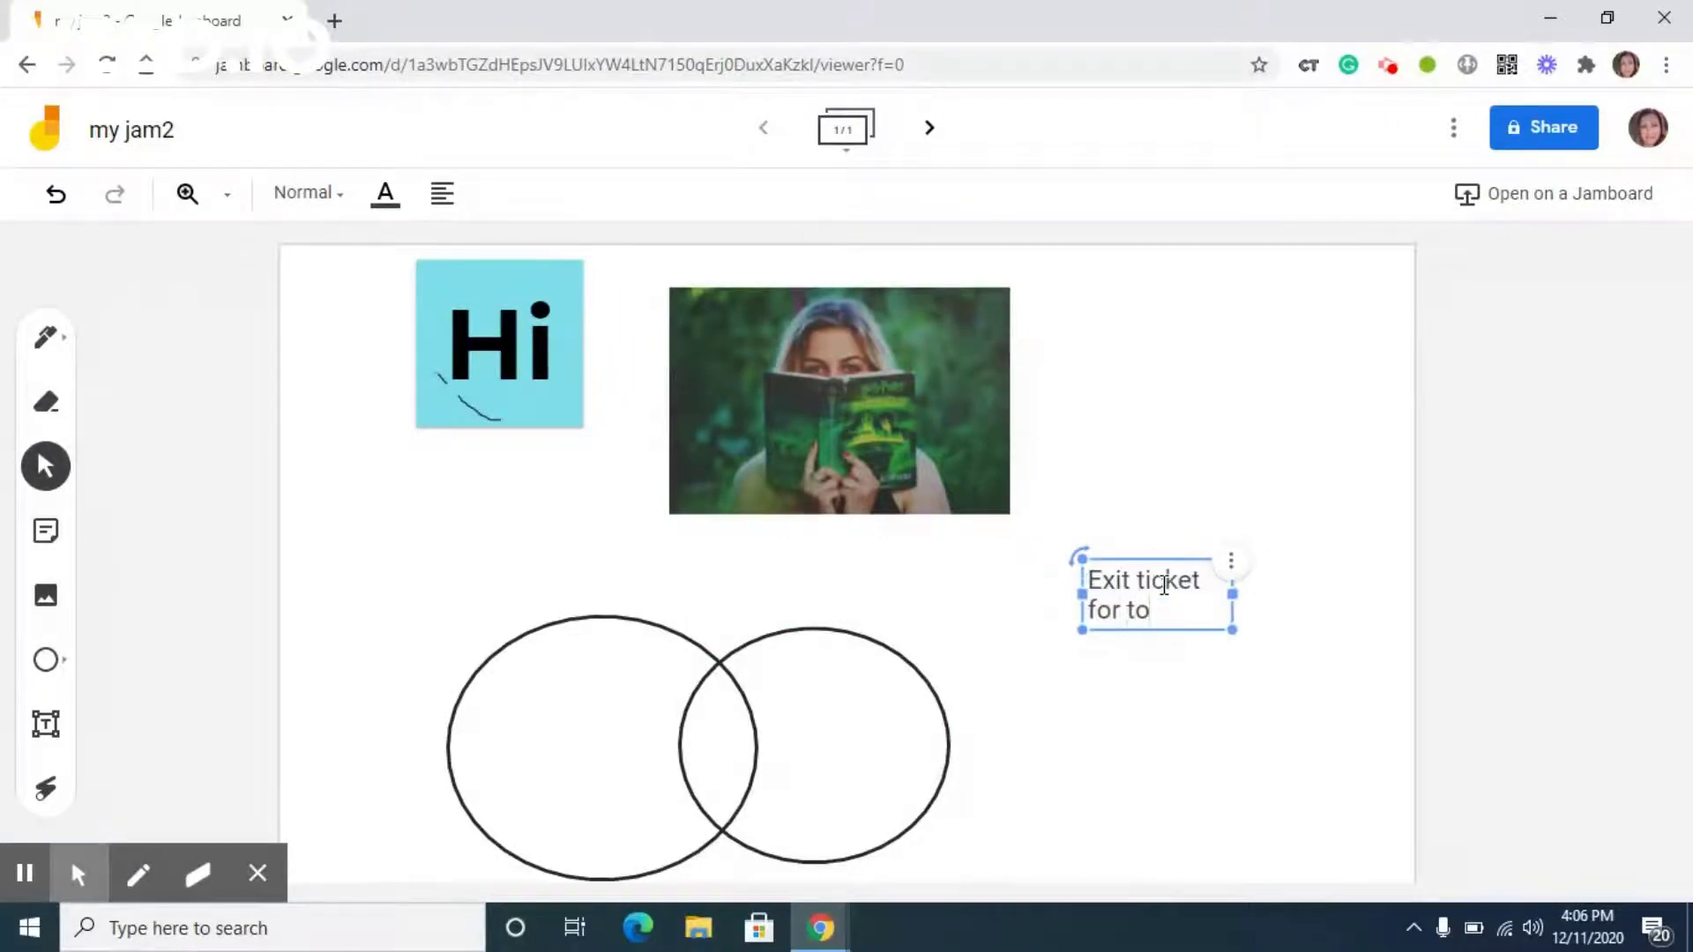
text(day is)
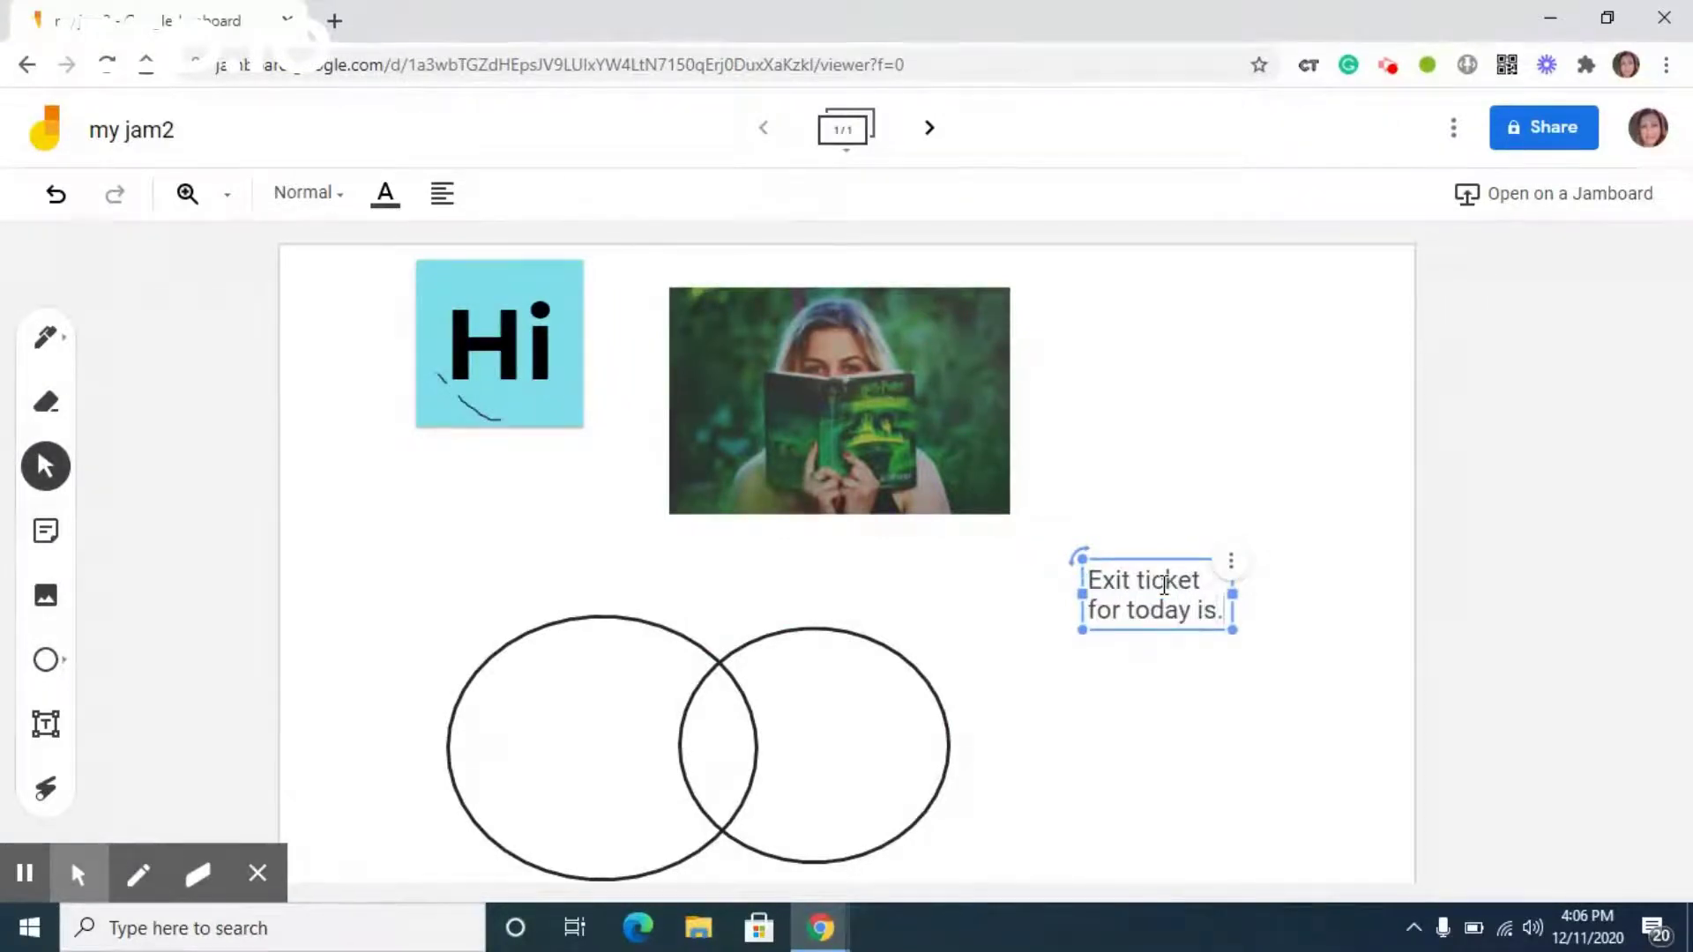
text(...)
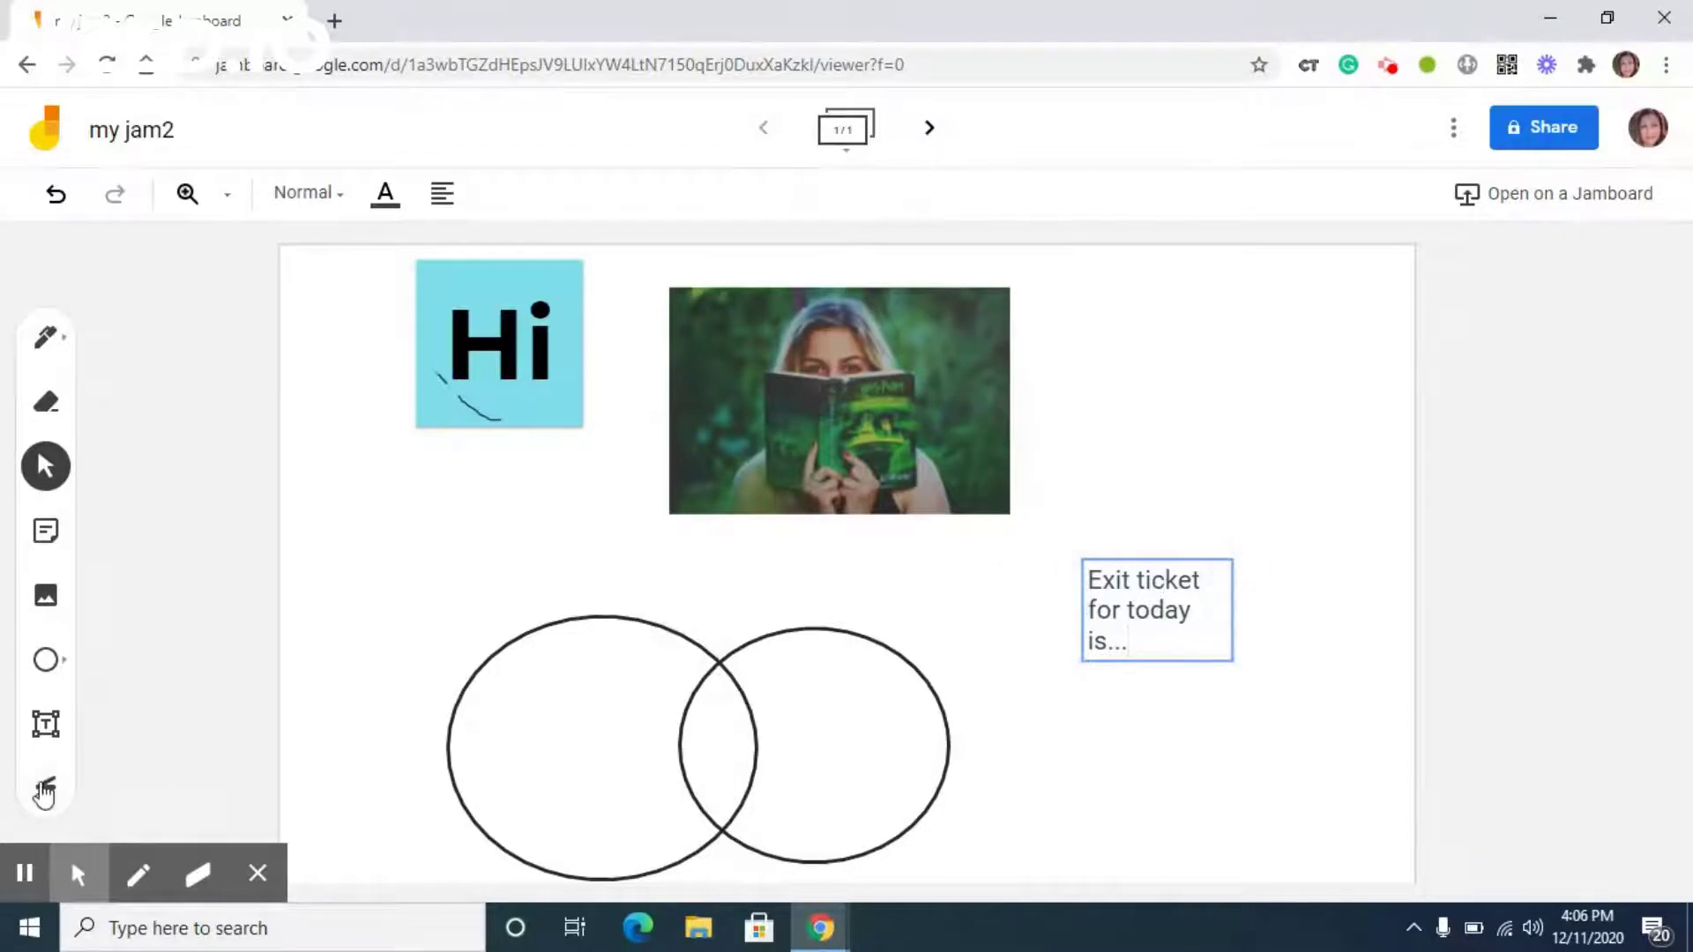
click(45, 789)
Point out the board's content with a laser trail, then try dotted and grid backgrounds.
mouse_move(489, 516)
mouse_down()
mouse_move(540, 472)
mouse_move(952, 559)
mouse_up()
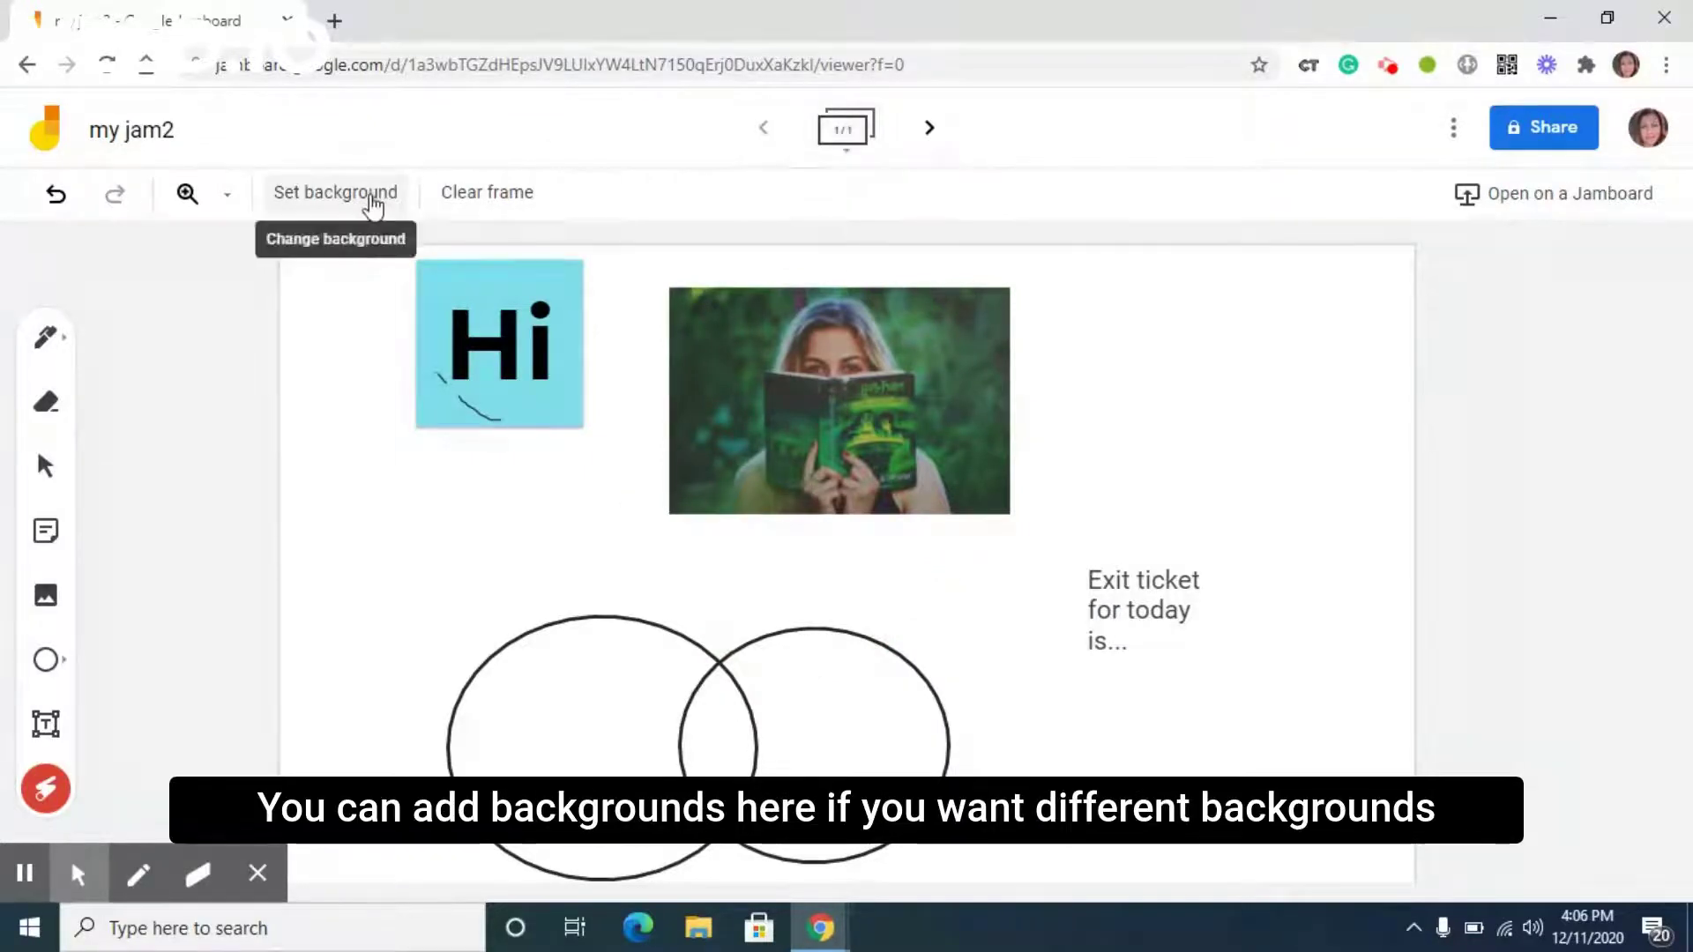
click(373, 201)
click(480, 251)
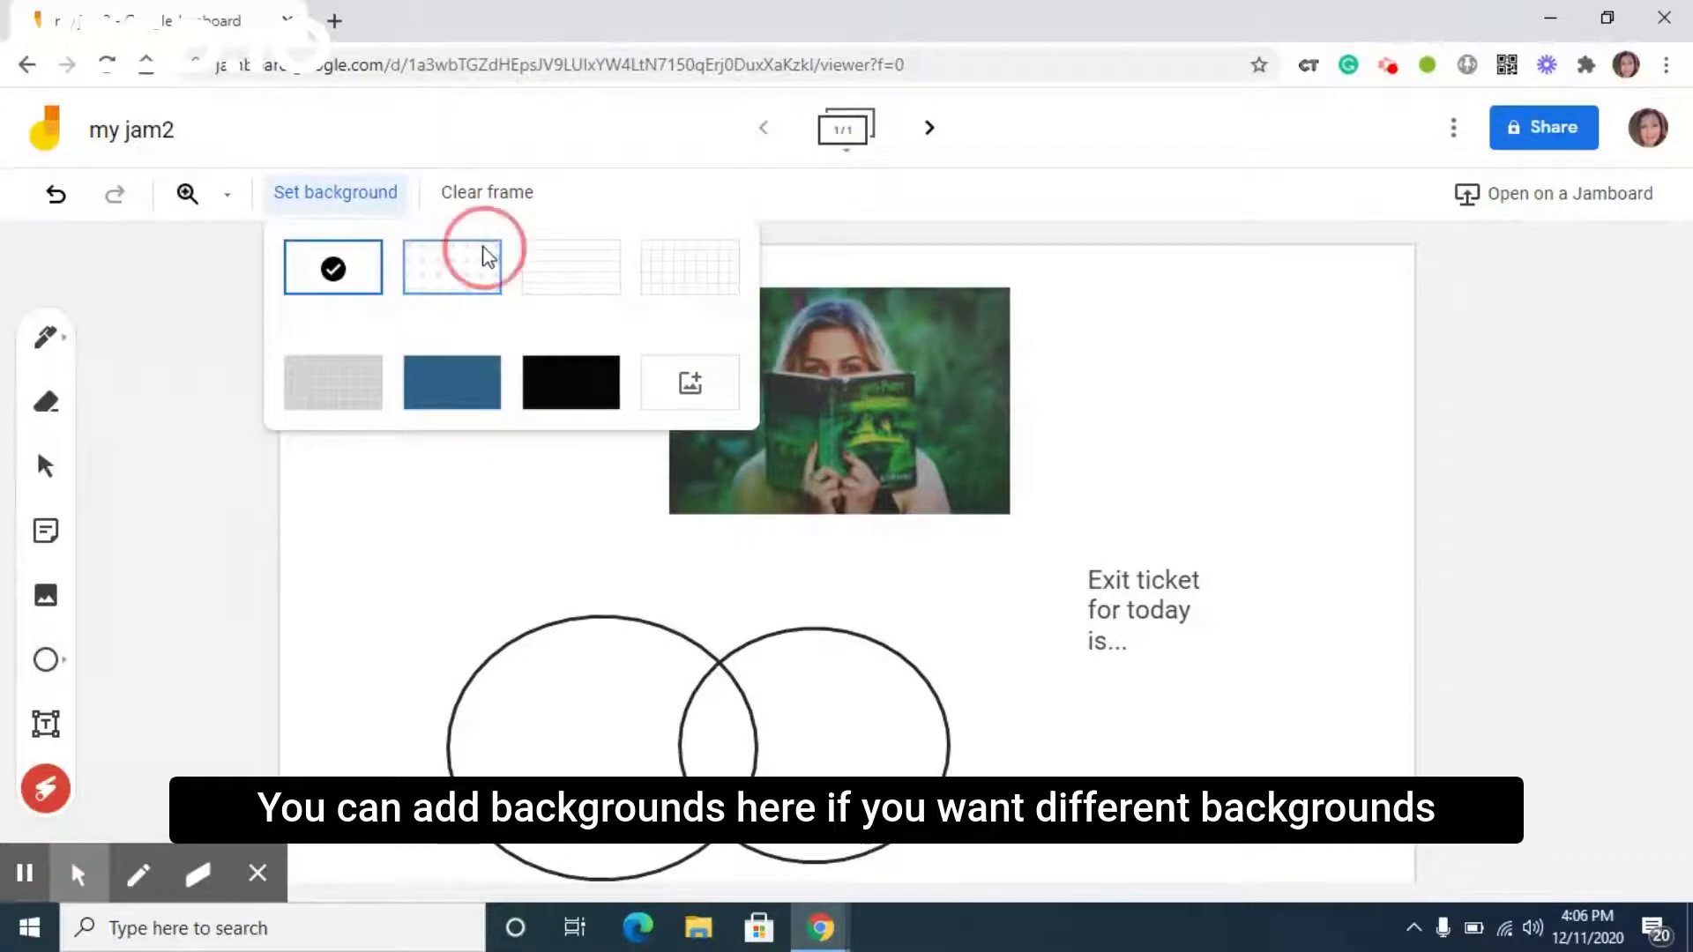
click(365, 199)
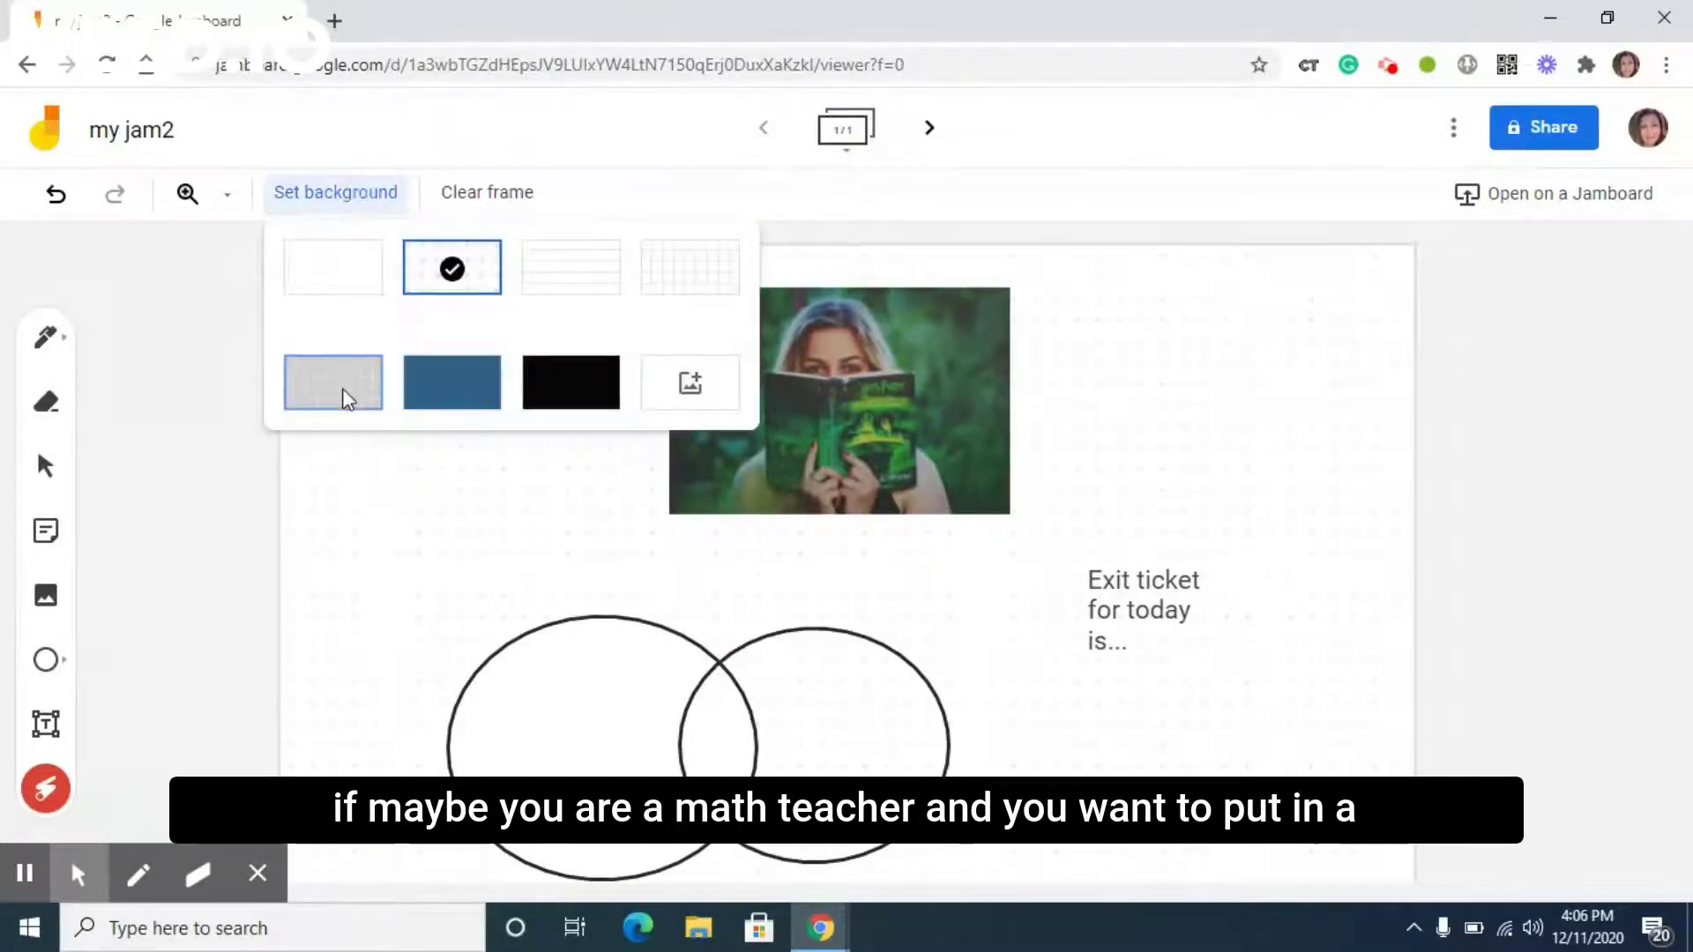
click(714, 261)
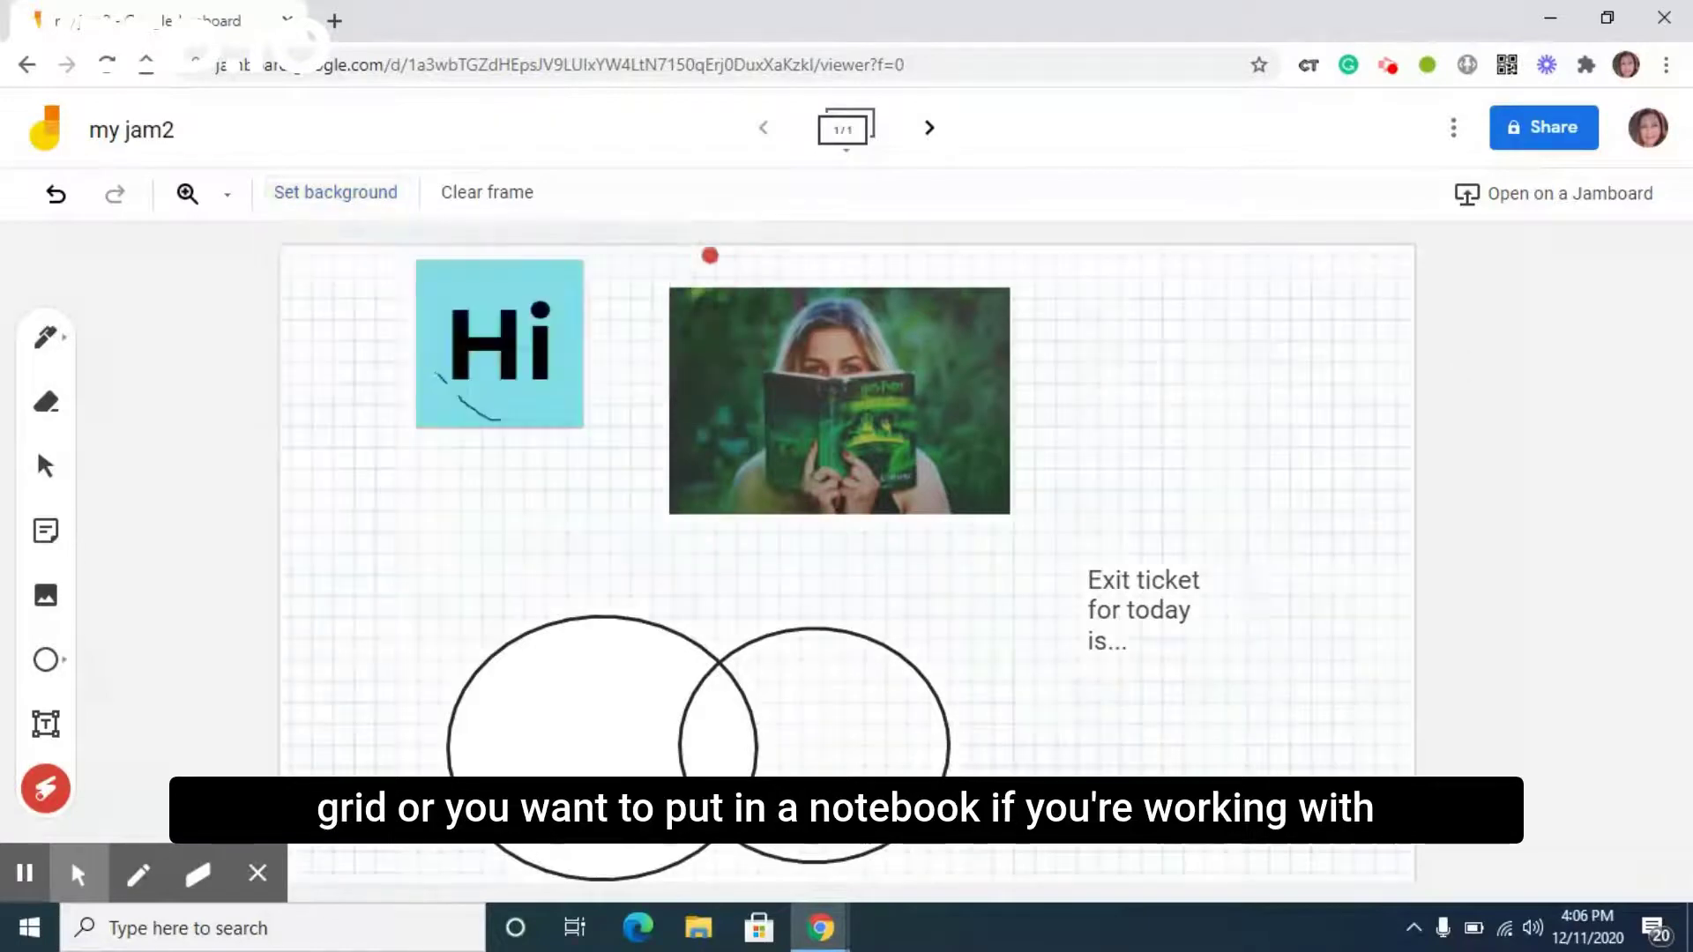
Switch the background to lined paper and clear everything off the frame.
click(377, 203)
click(540, 257)
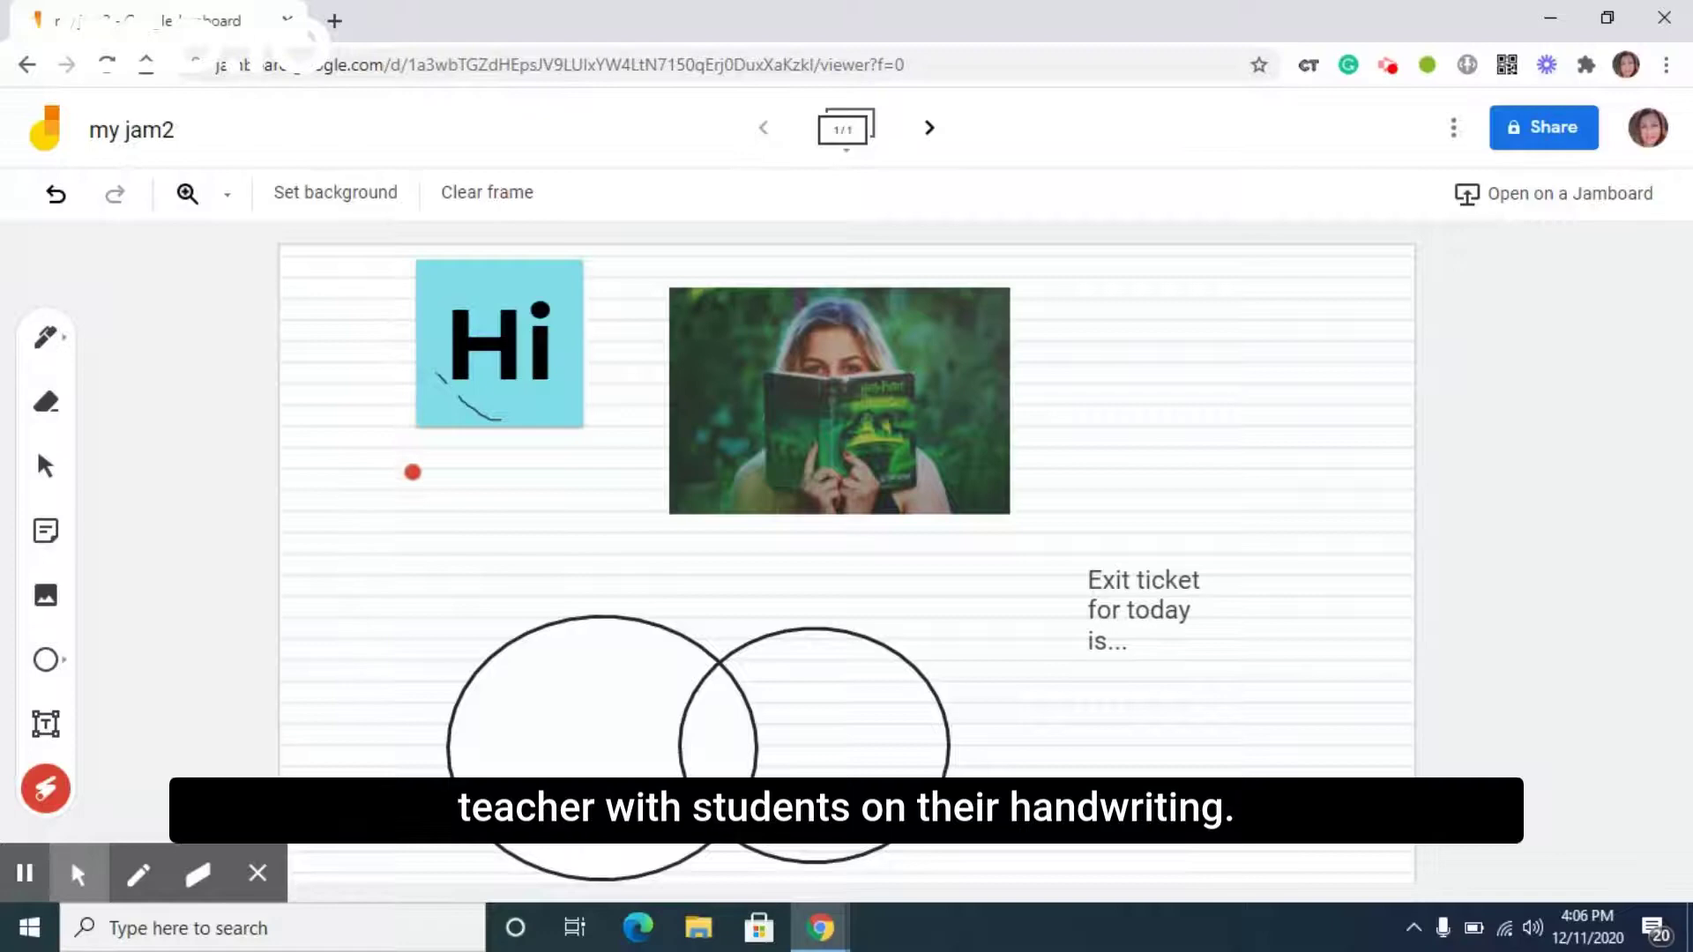
click(491, 202)
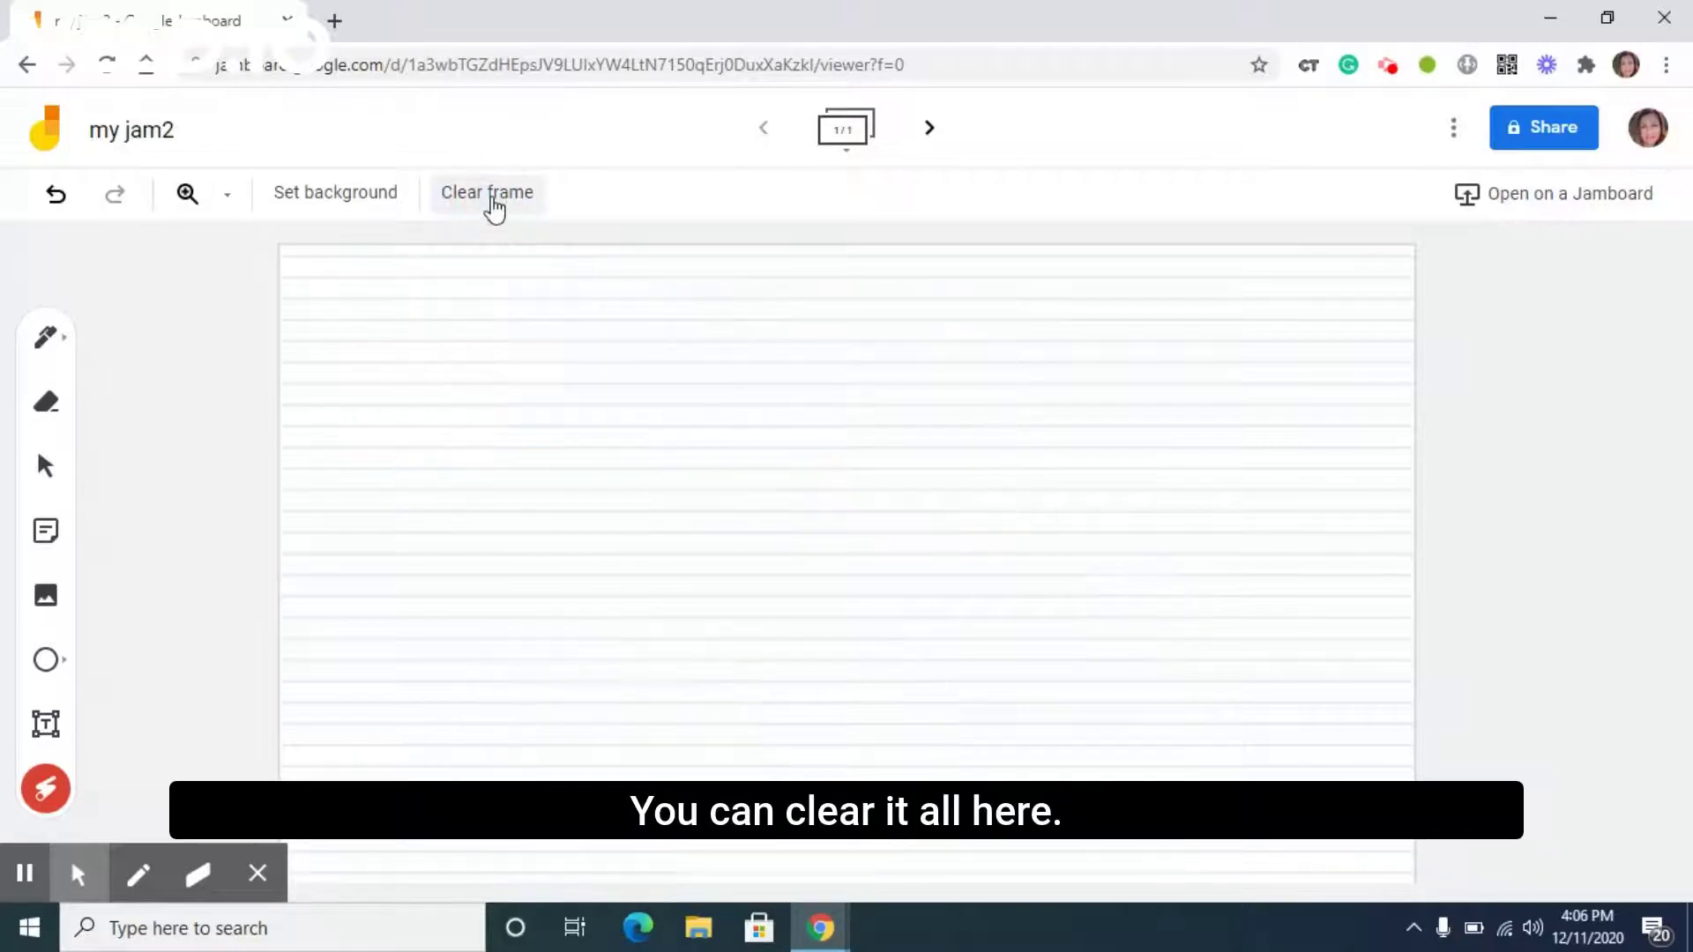
Share the board's link with the school district as Editor instead of Viewer.
click(1555, 134)
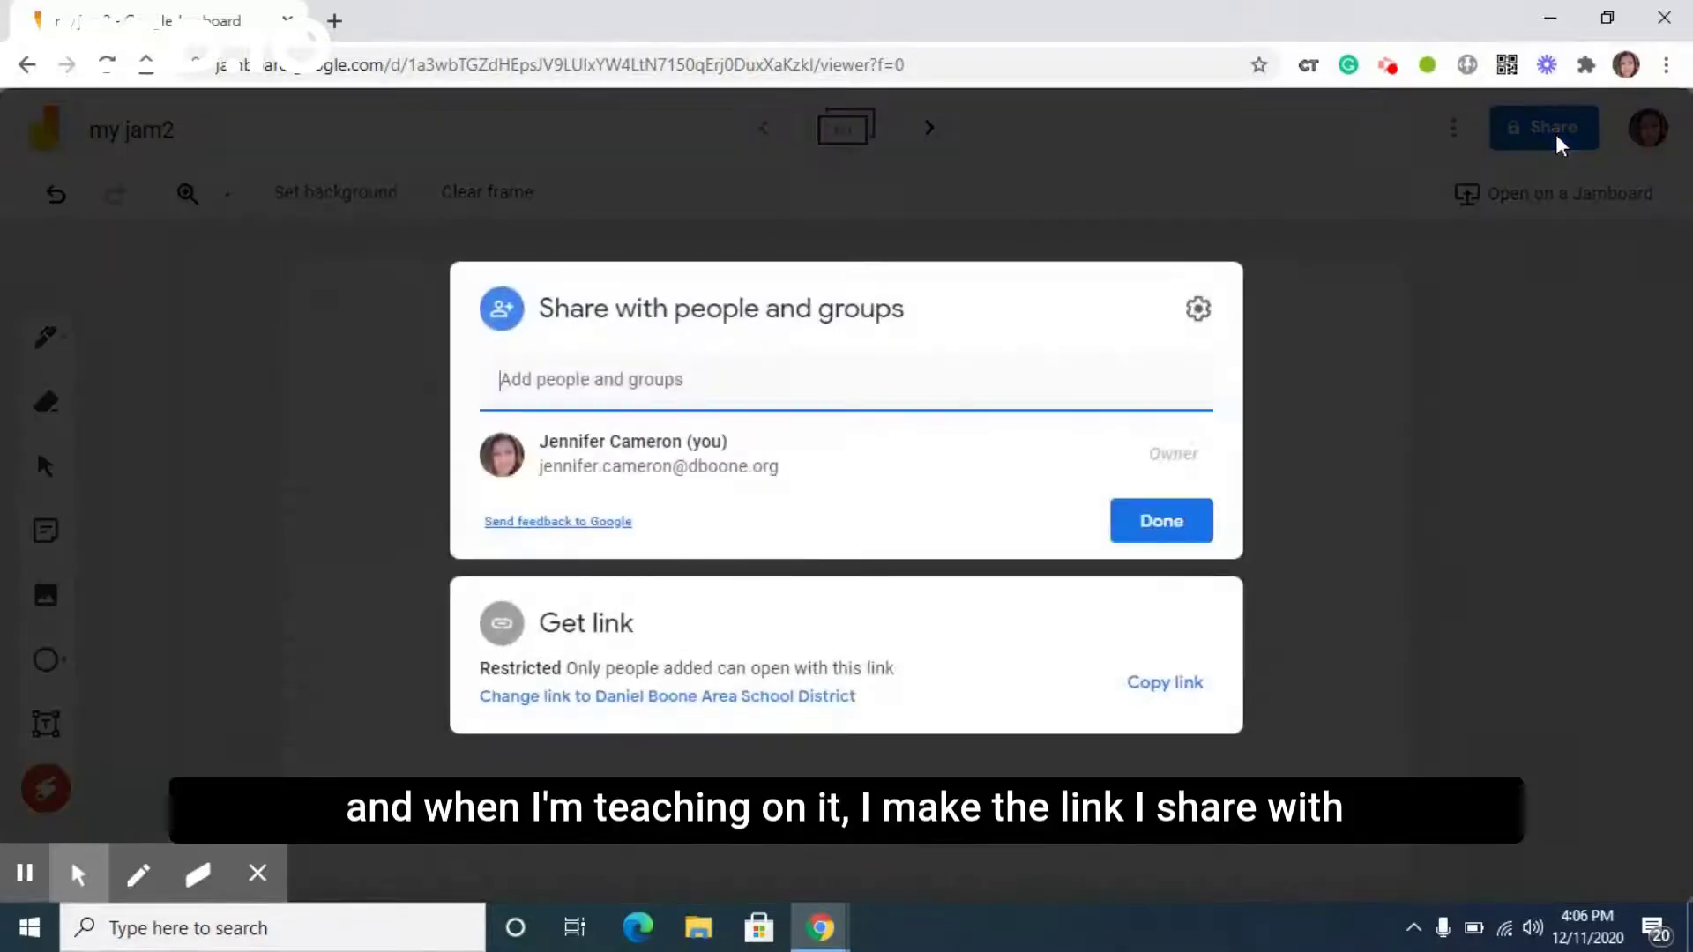
click(800, 697)
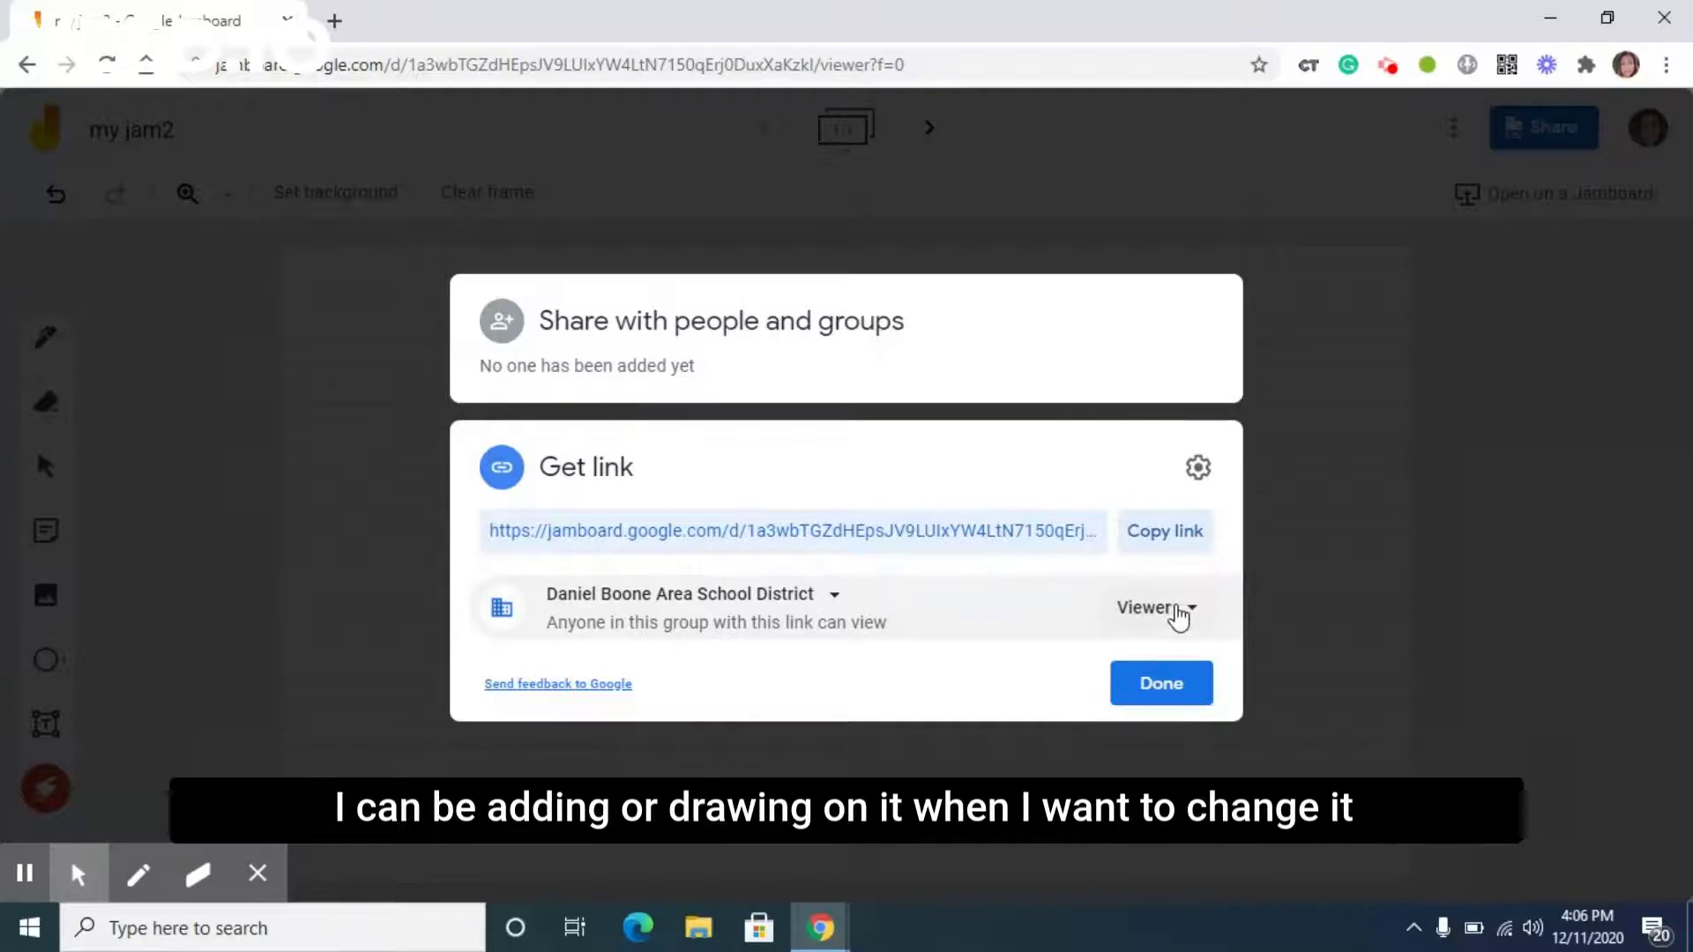
click(1178, 617)
click(1179, 739)
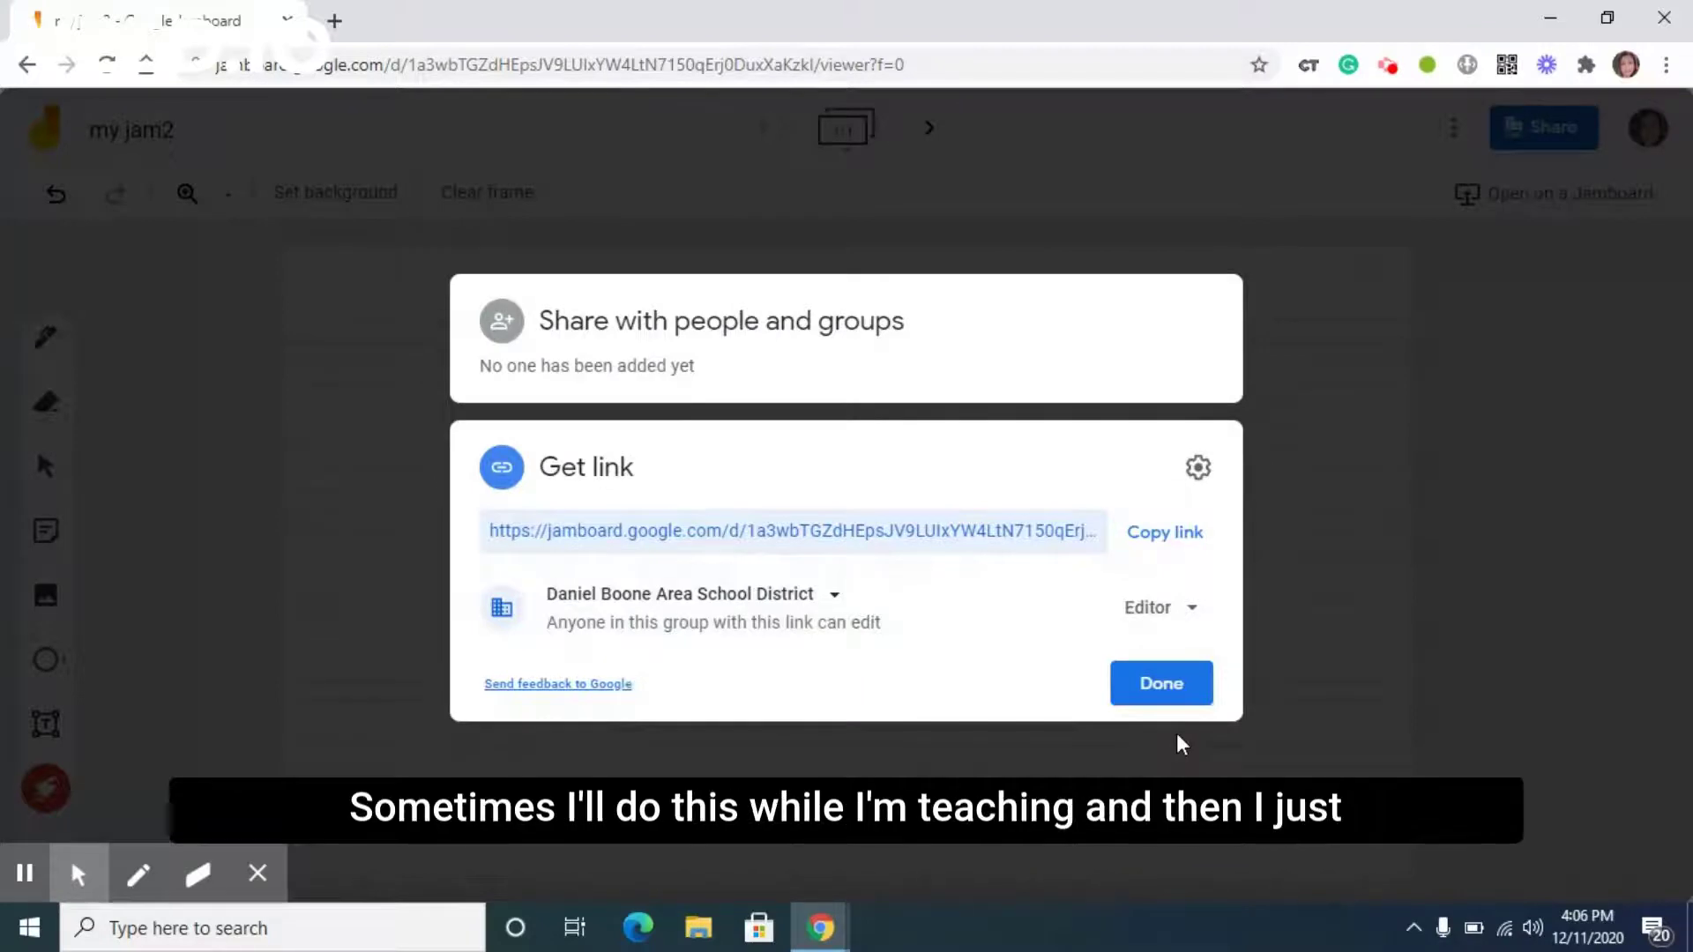
click(1199, 695)
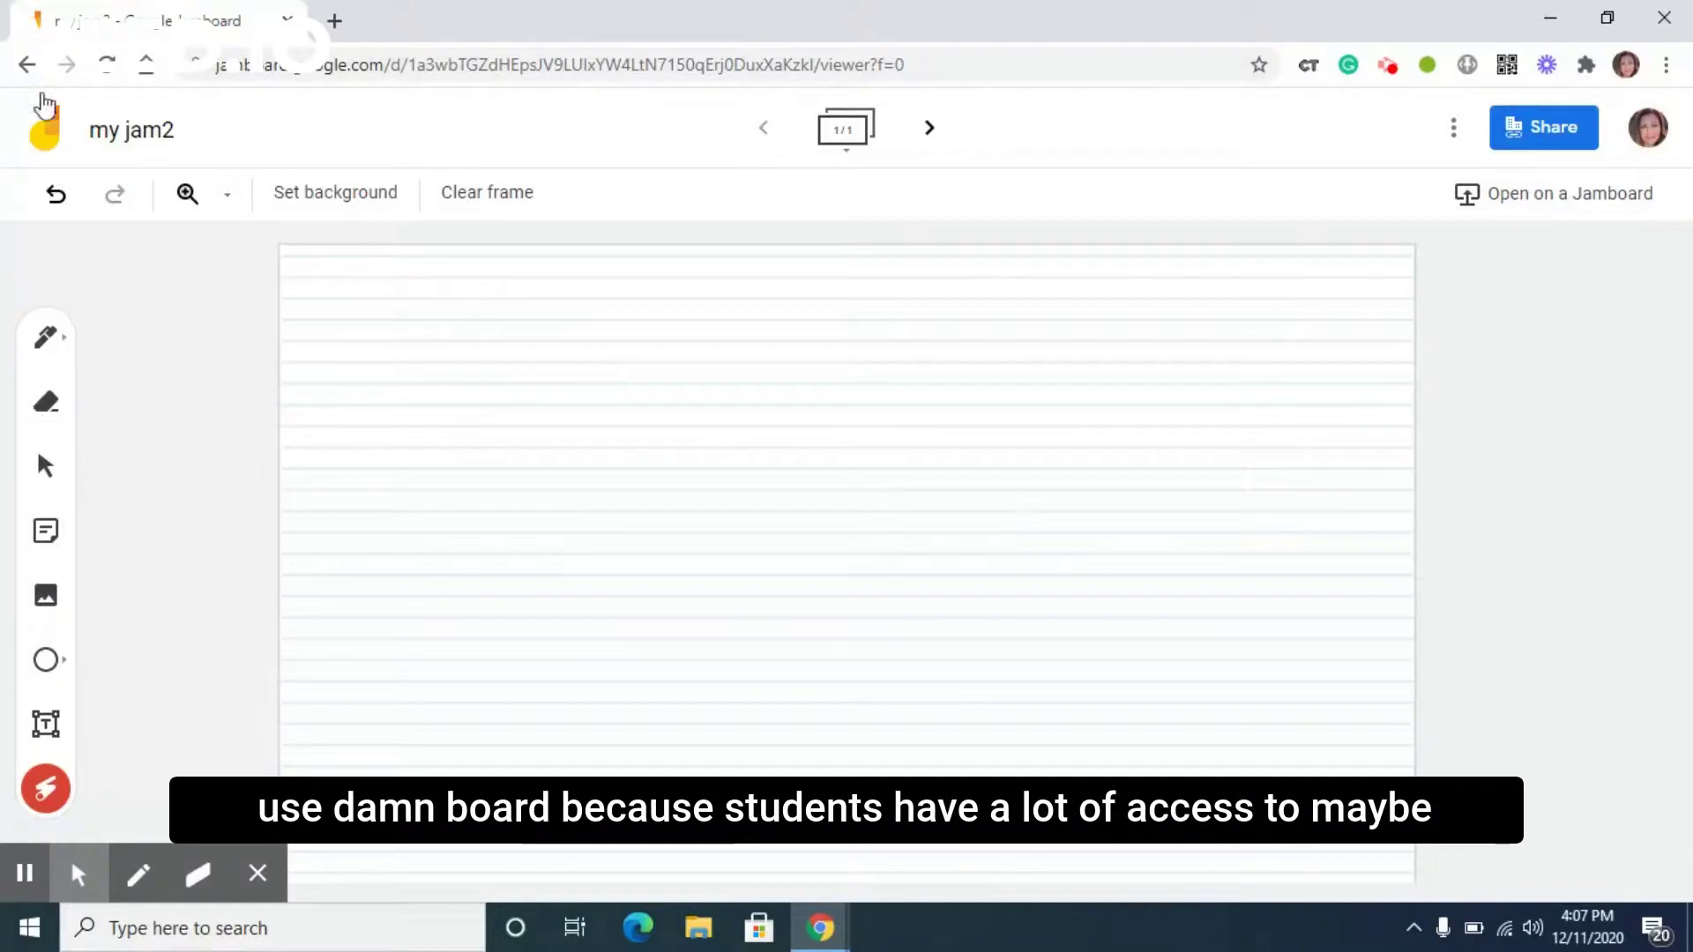
Open the 'Why do you think Dally provoked...' class jam, then return to the jam list.
click(28, 70)
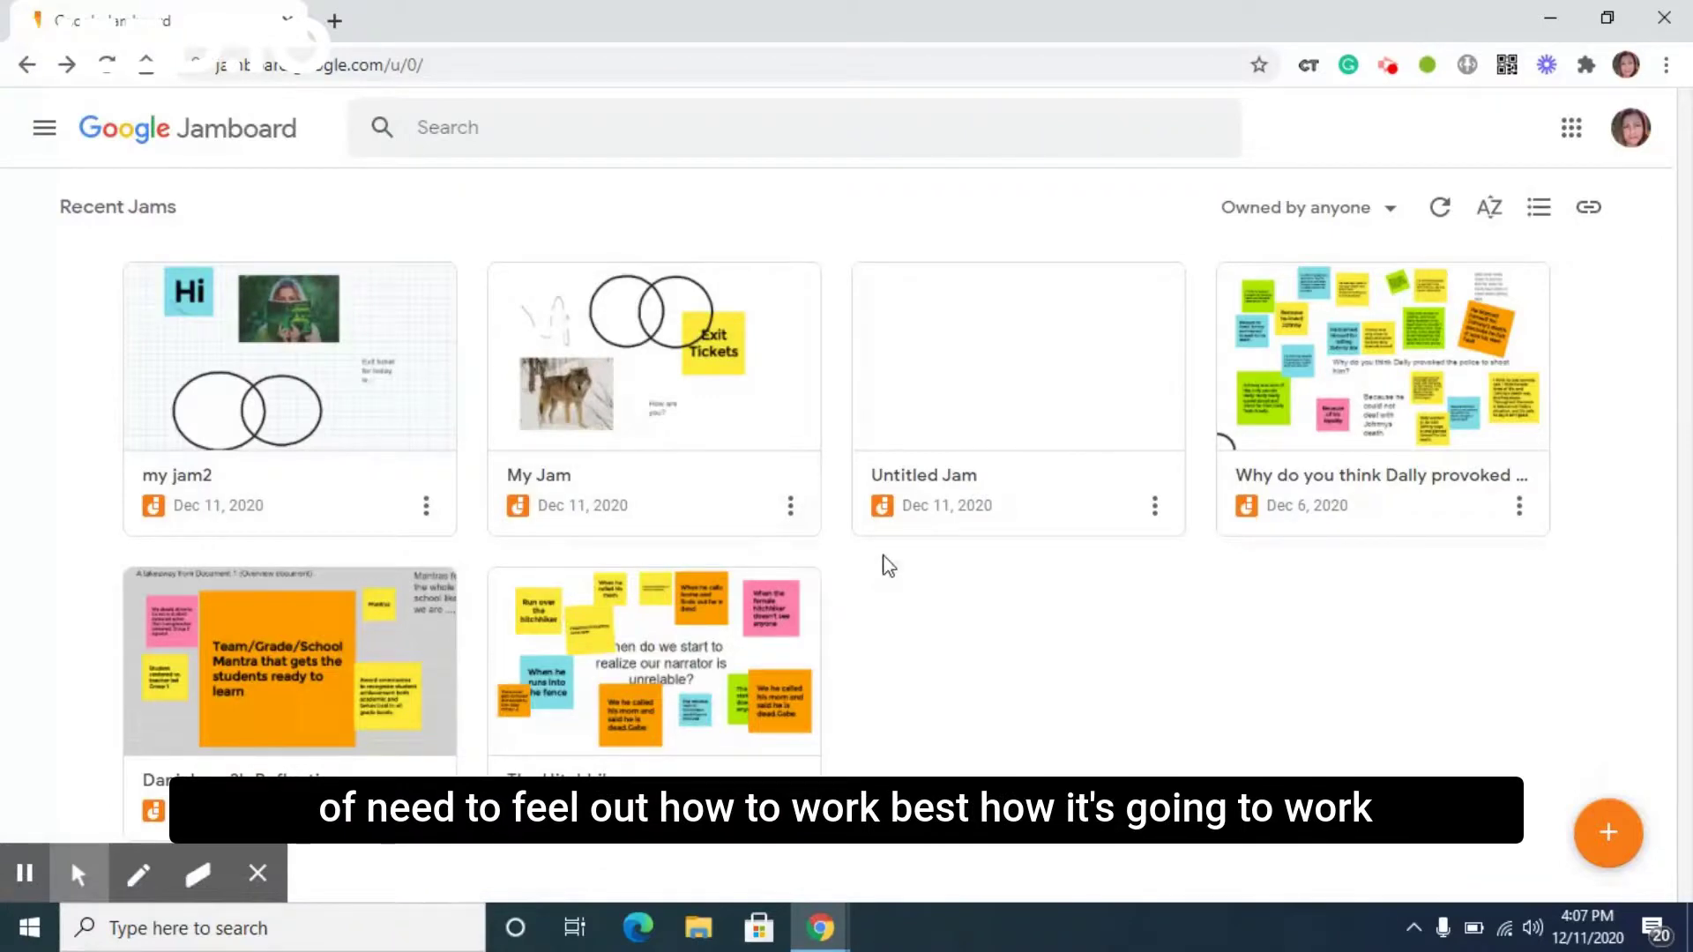
click(1430, 510)
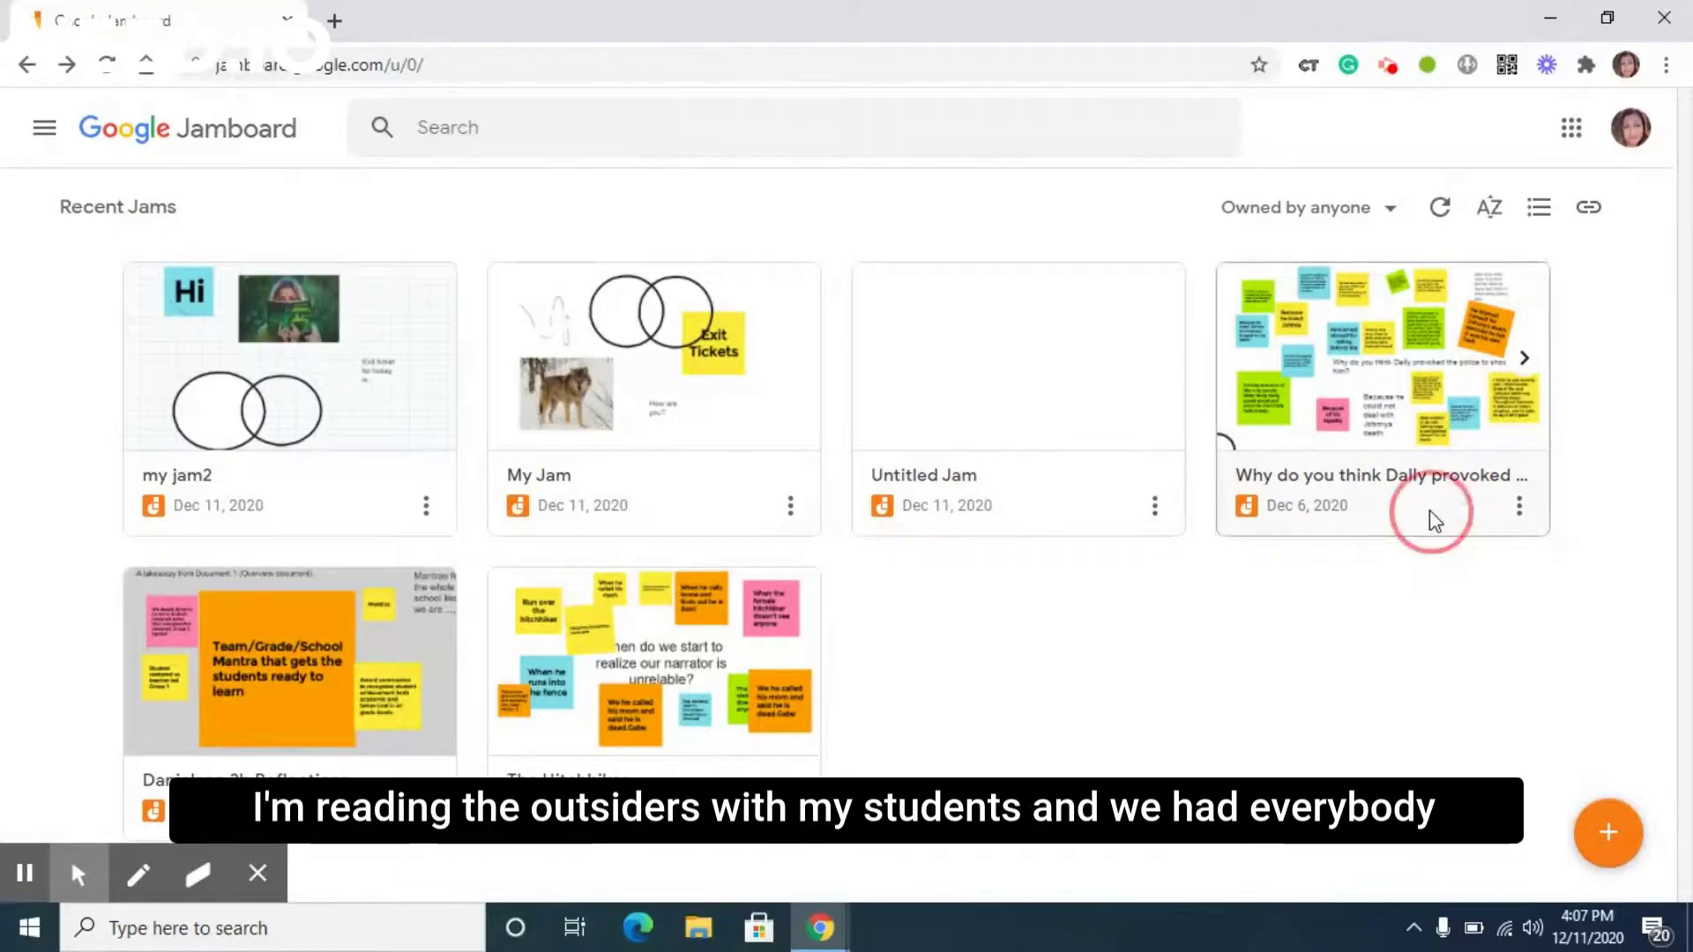
click(1430, 451)
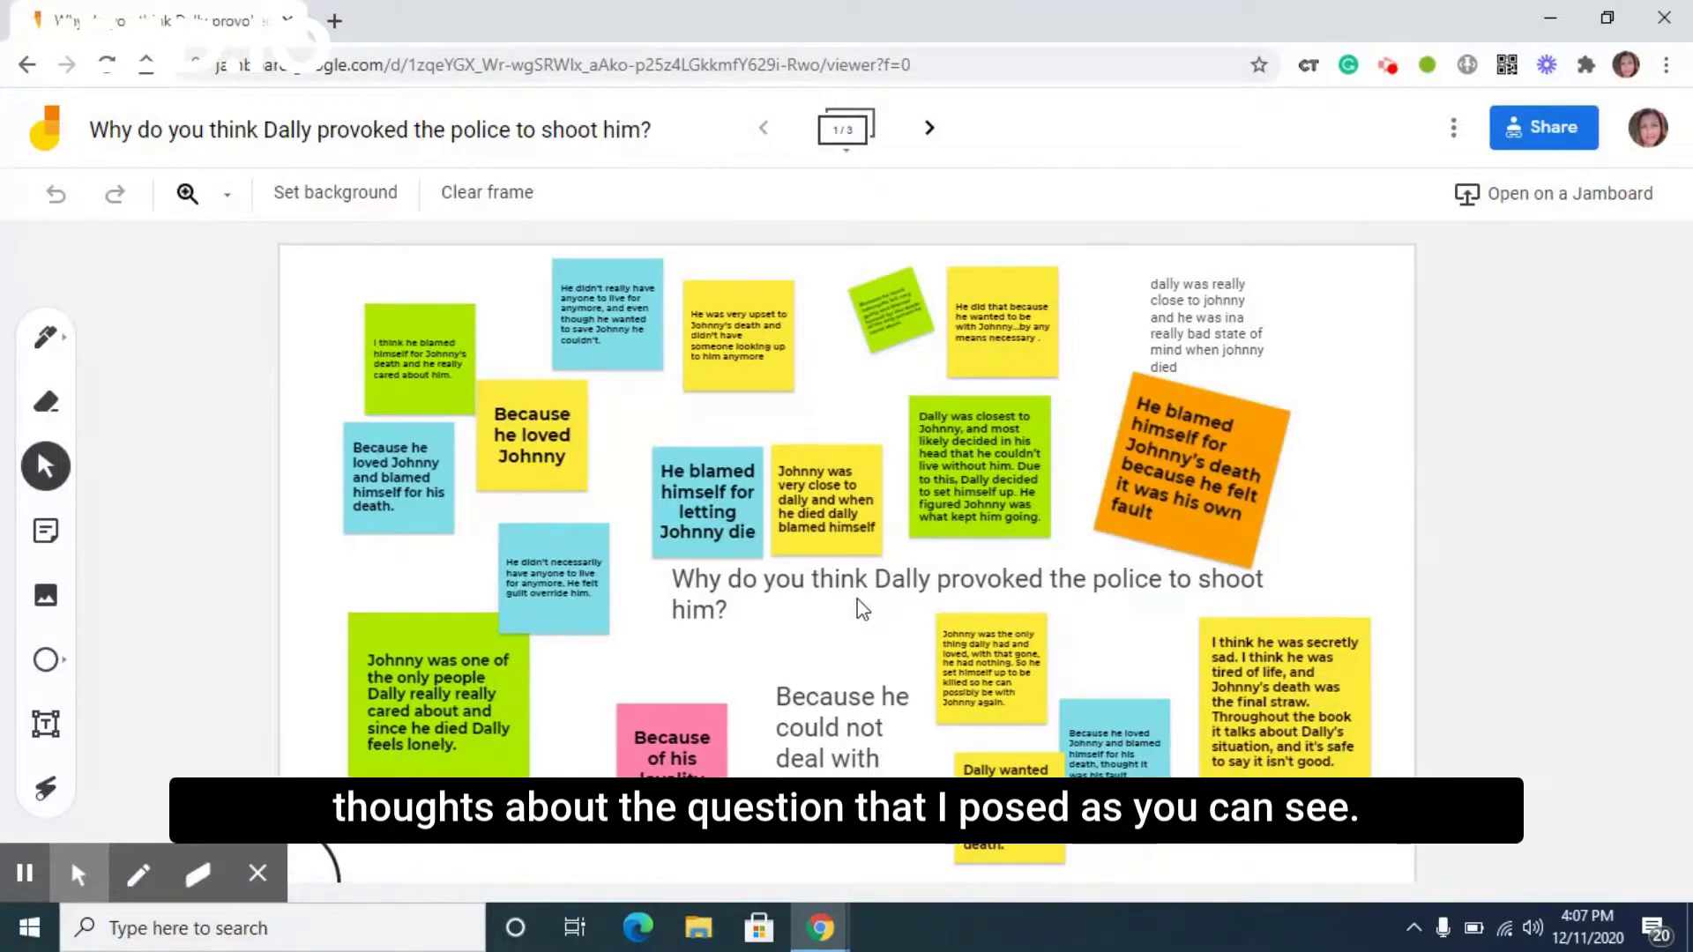
click(27, 65)
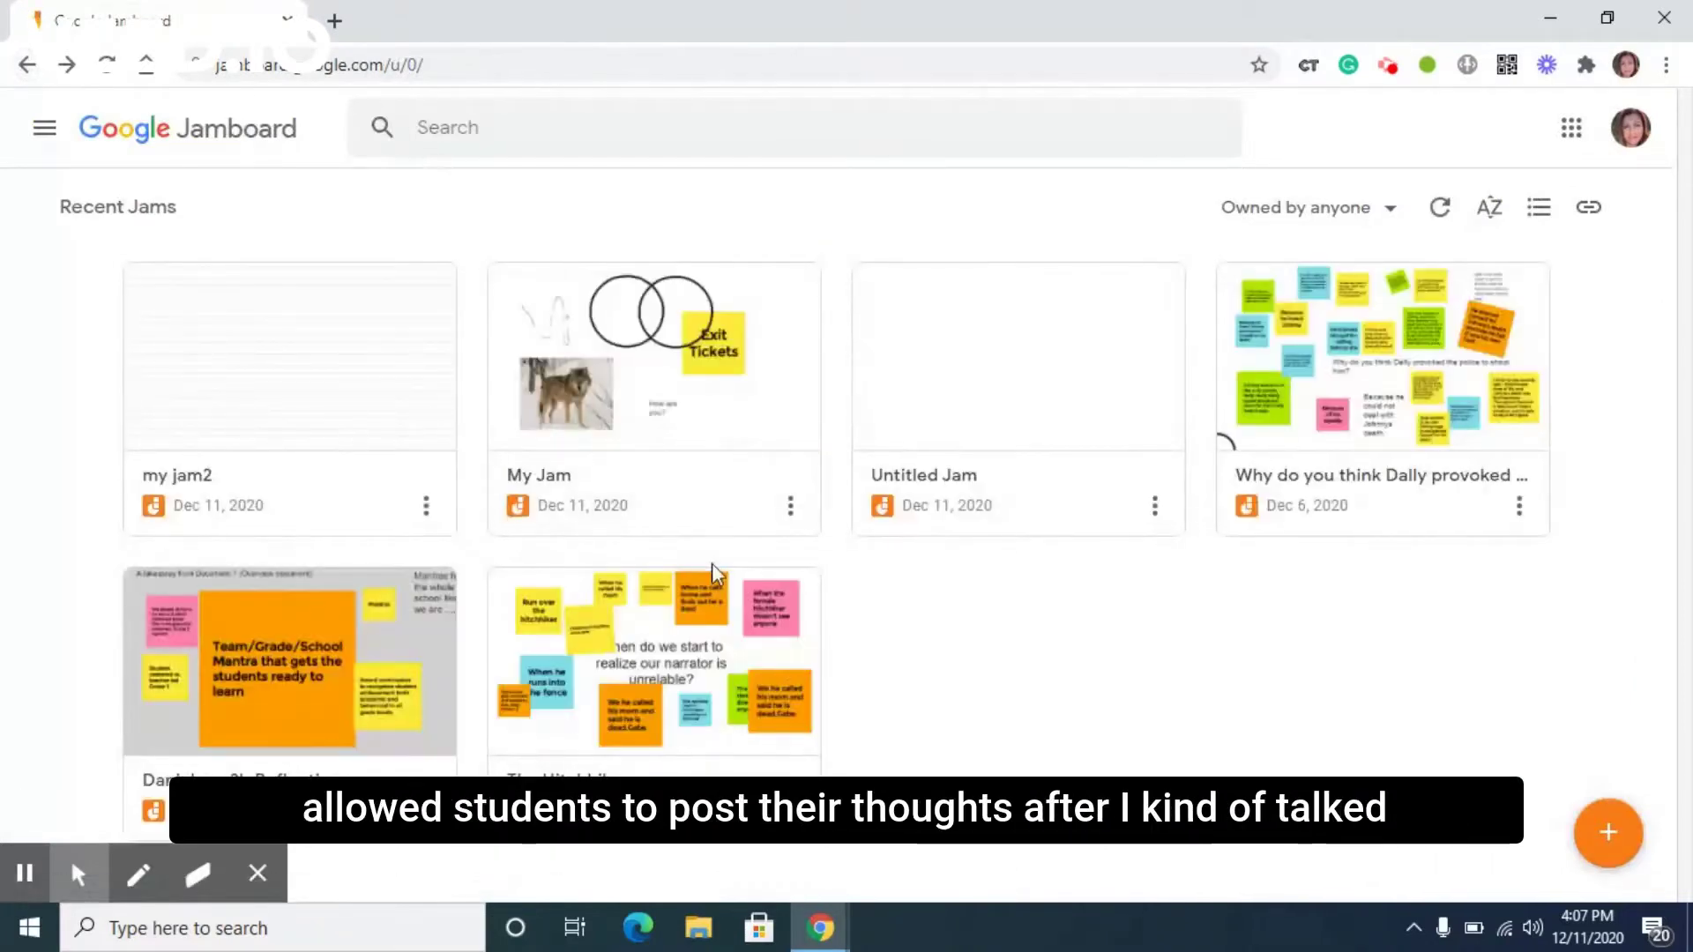
Open The Hitchhiker jam and advance to frame 3/20 with the students' foreshadowing sticky notes.
click(689, 630)
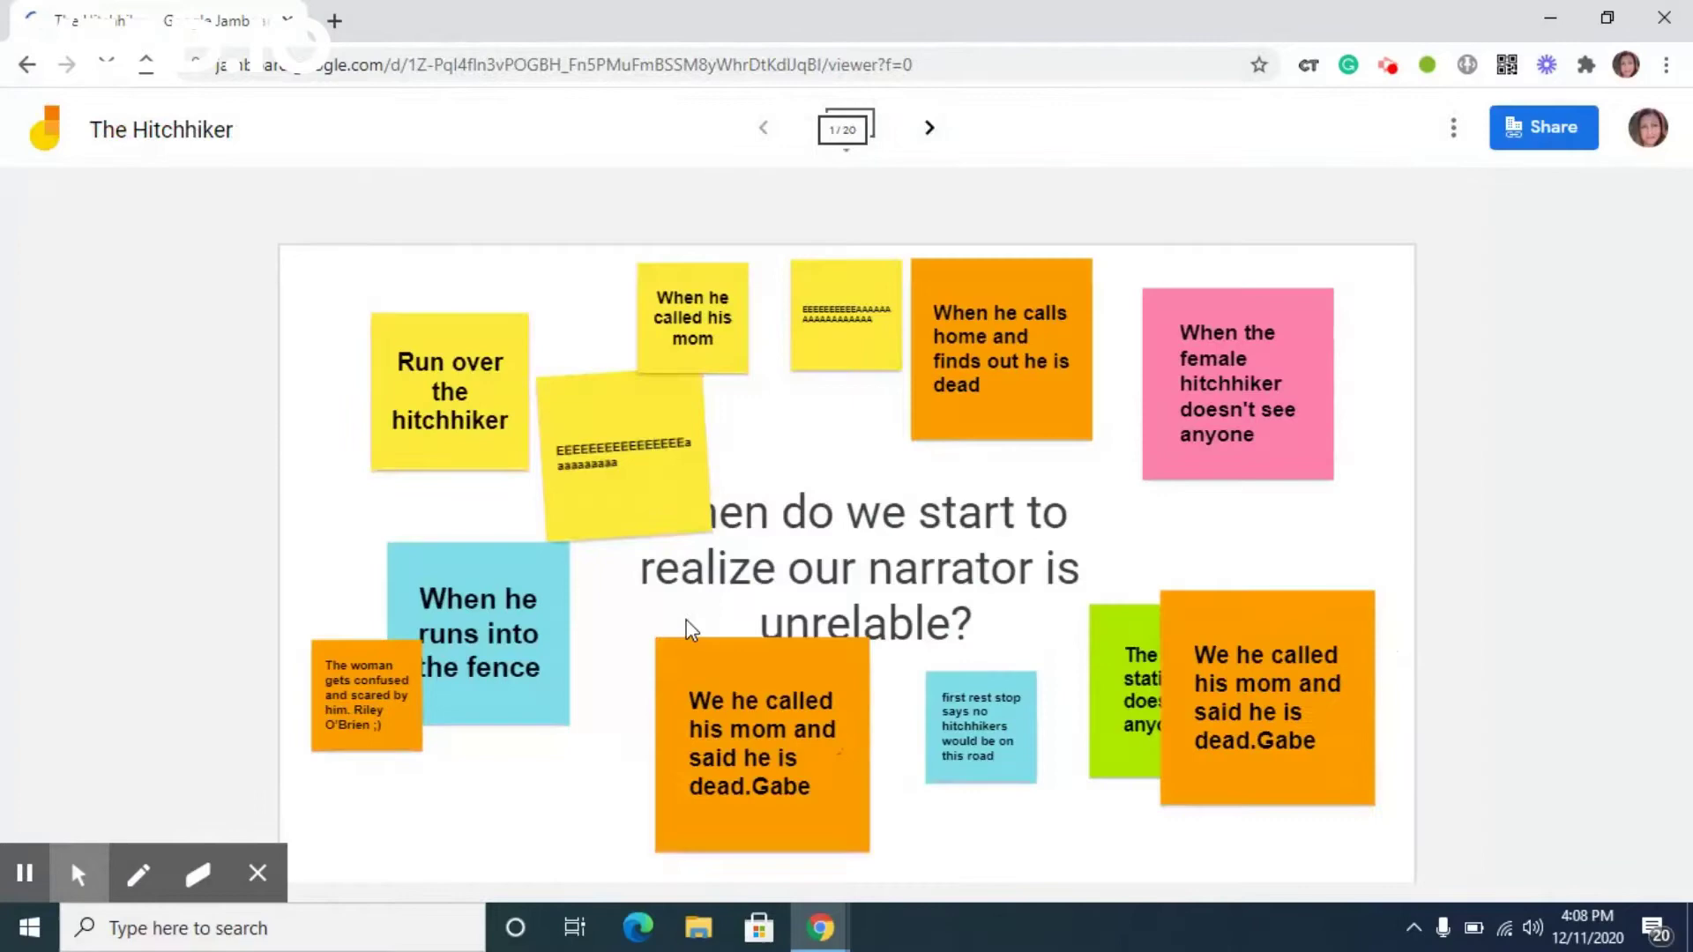
click(763, 133)
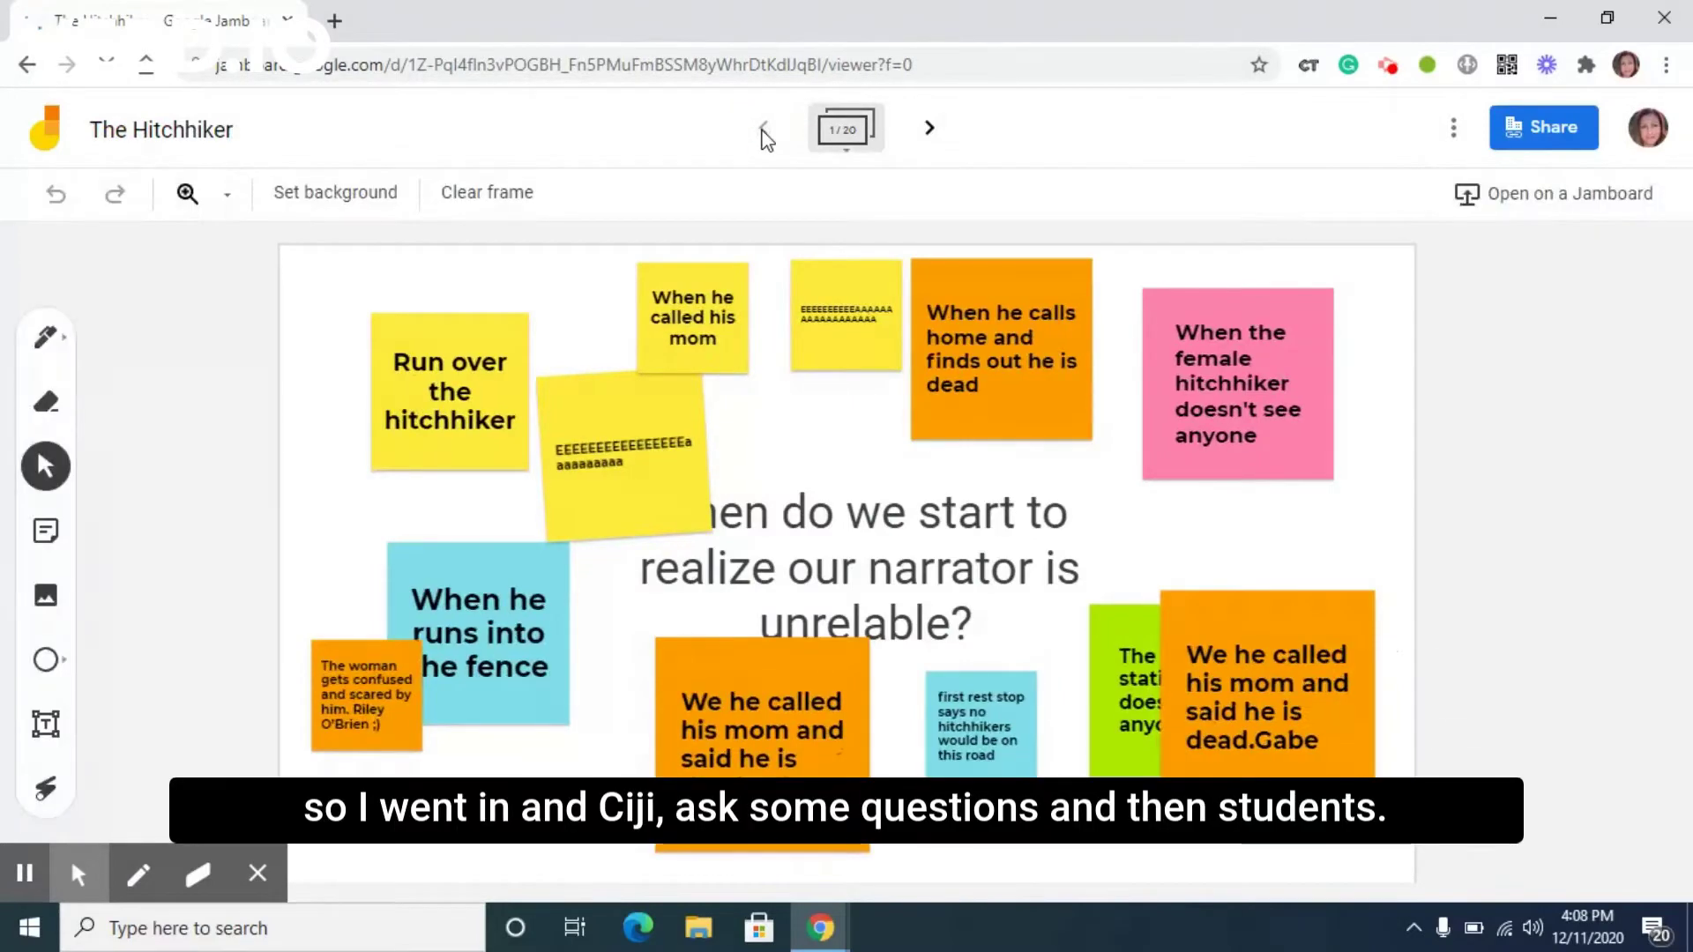
click(929, 133)
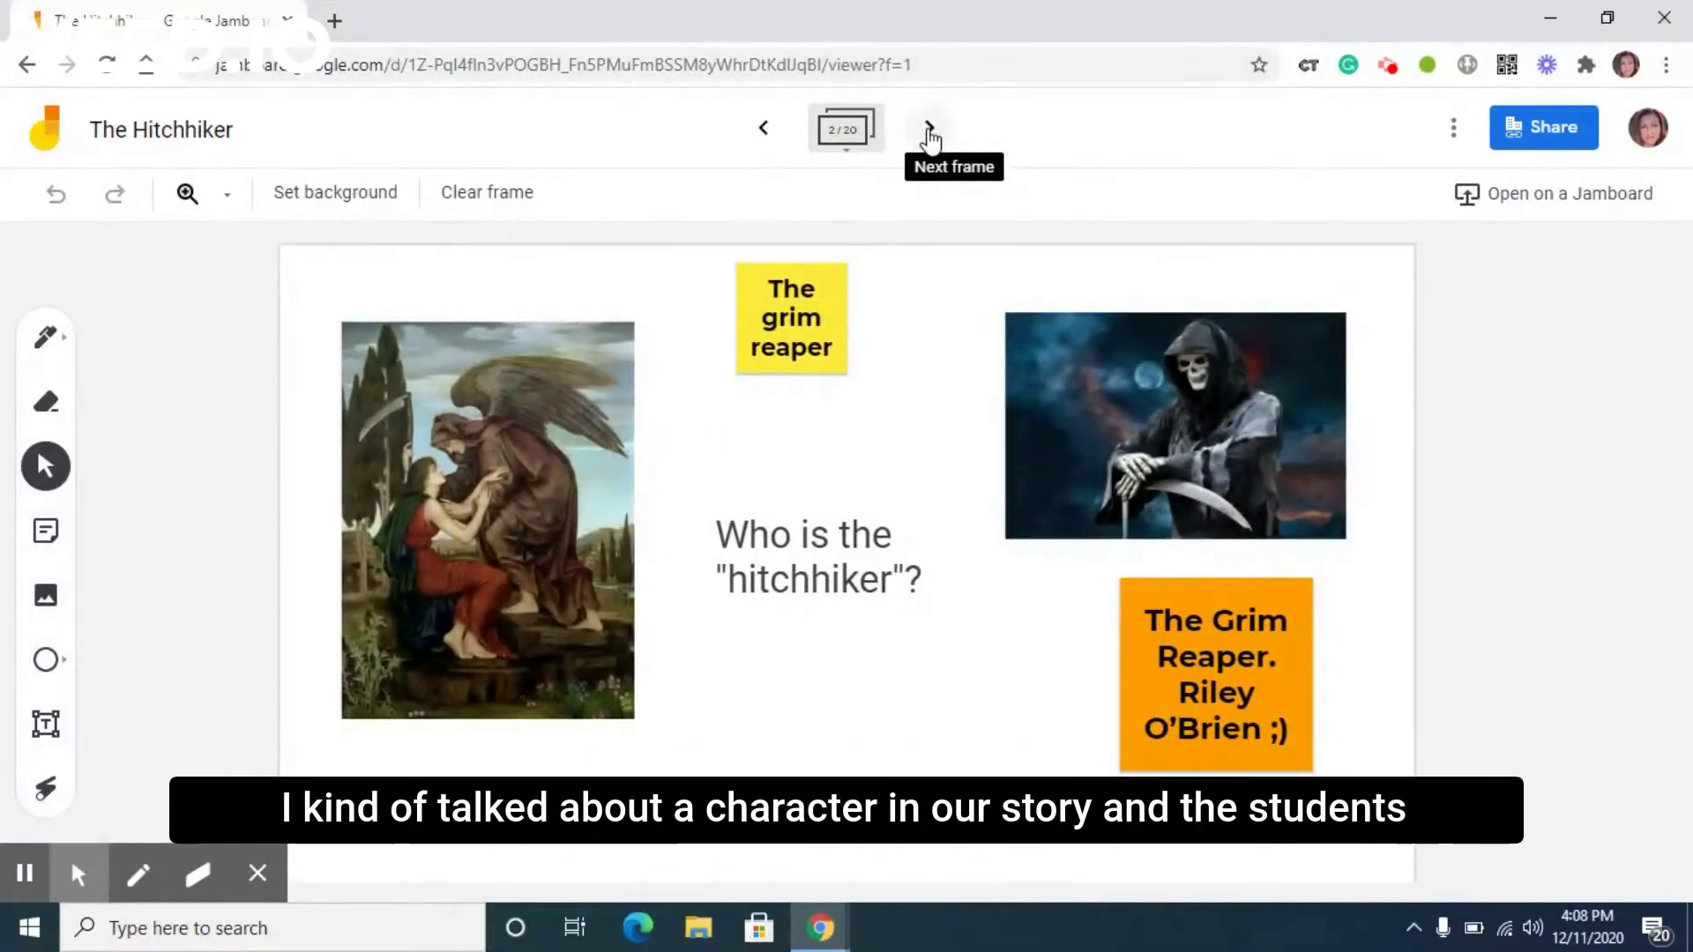
click(929, 132)
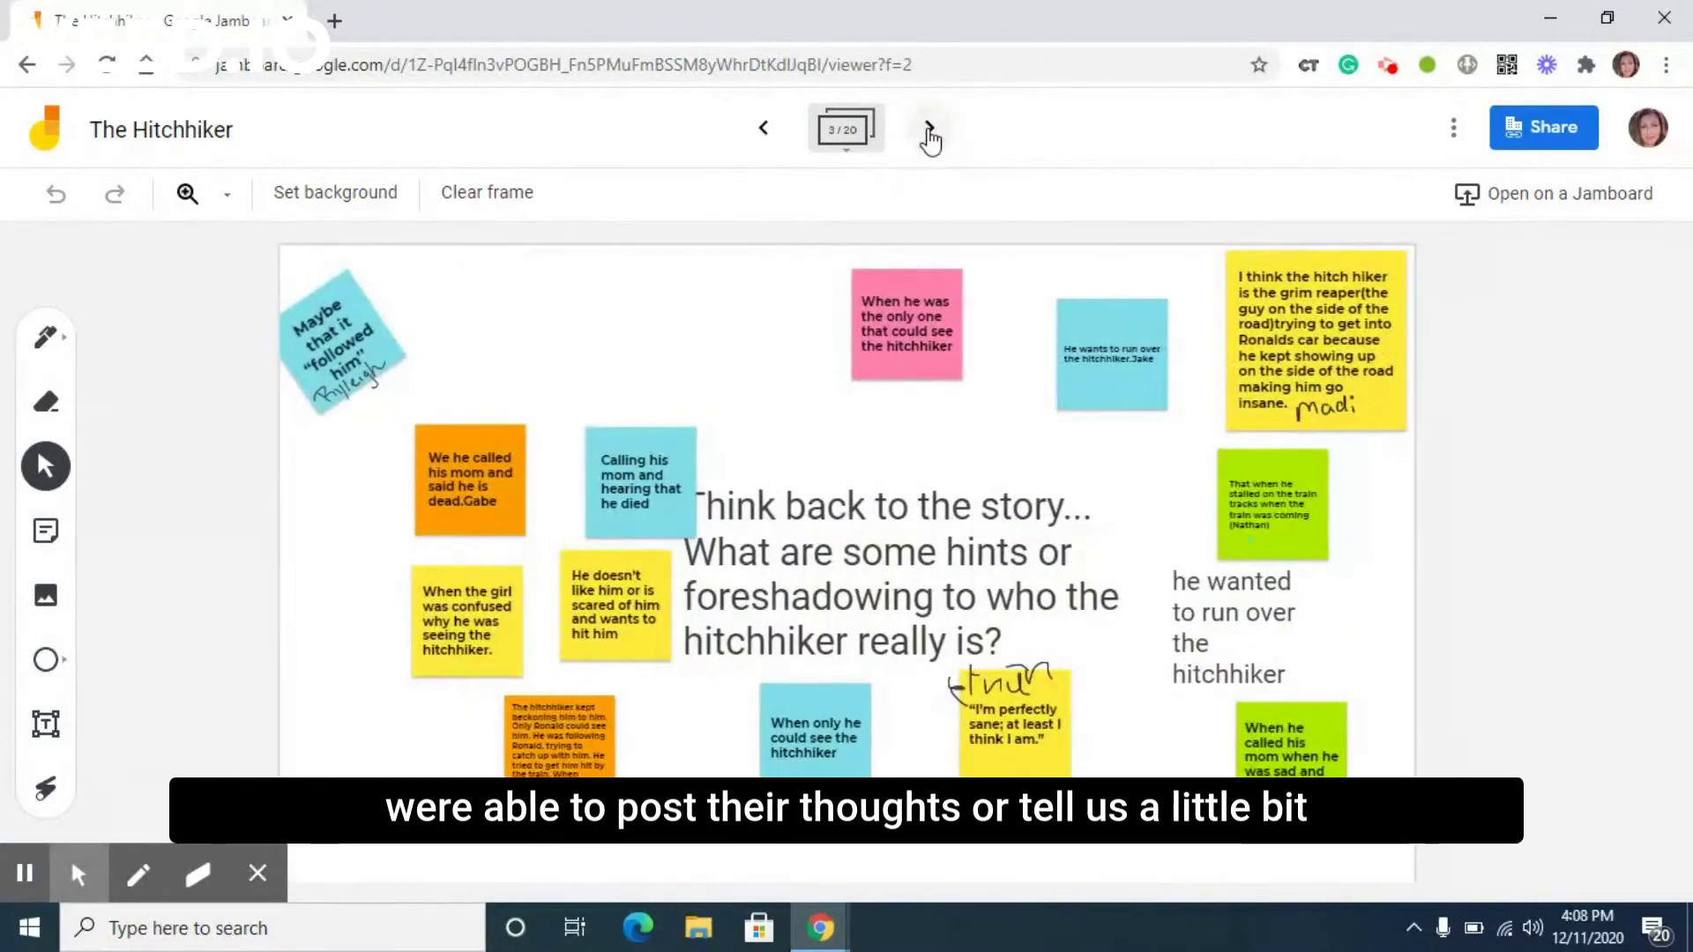